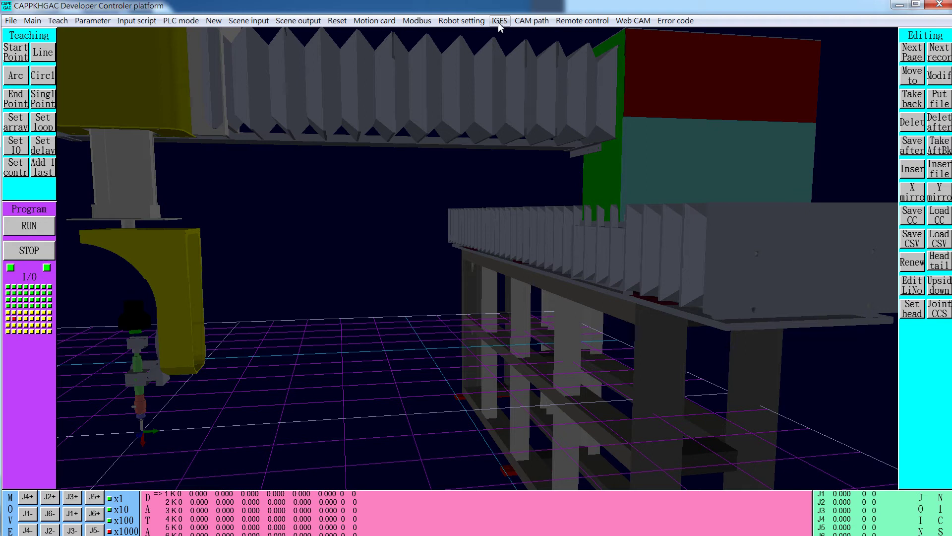
{"action": "left_click", "coordinate": [533, 25]}
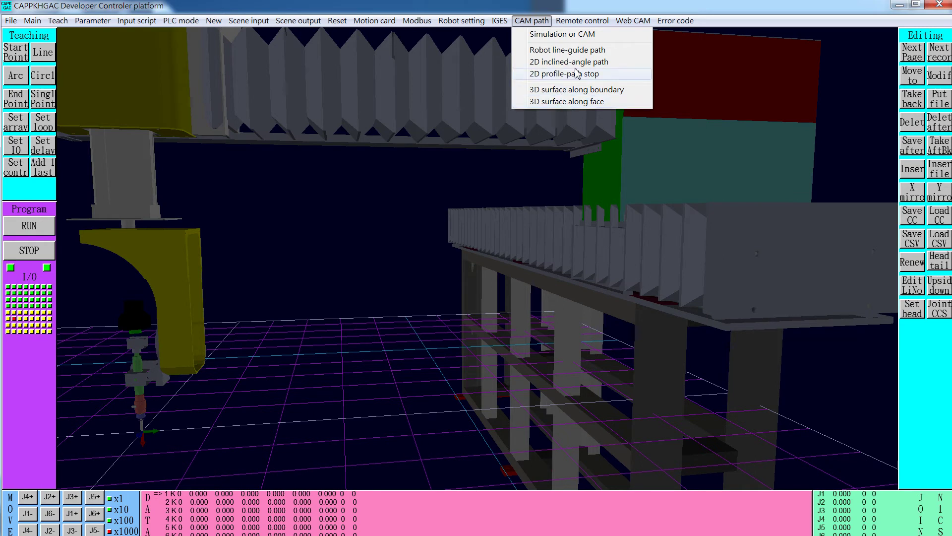
{"action": "mouse_move", "coordinate": [502, 24]}
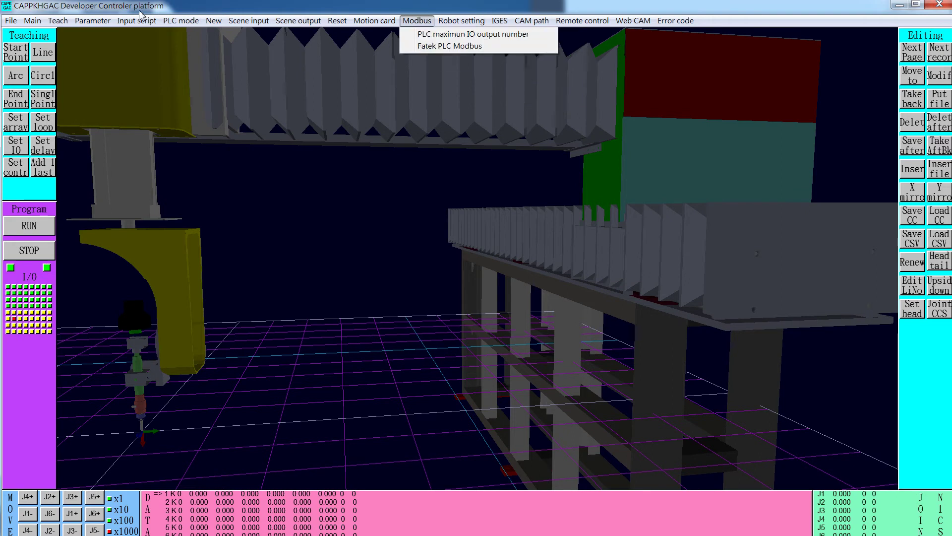
Step: Load the surface direction file bpk3.sdr to bring the part into the robot scene
{"action": "mouse_move", "coordinate": [12, 24]}
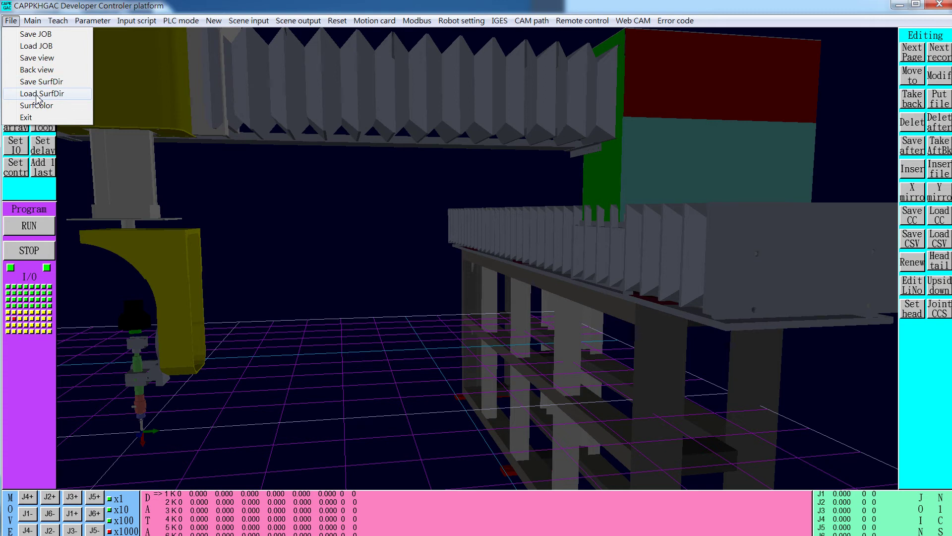
{"action": "left_click", "coordinate": [36, 95]}
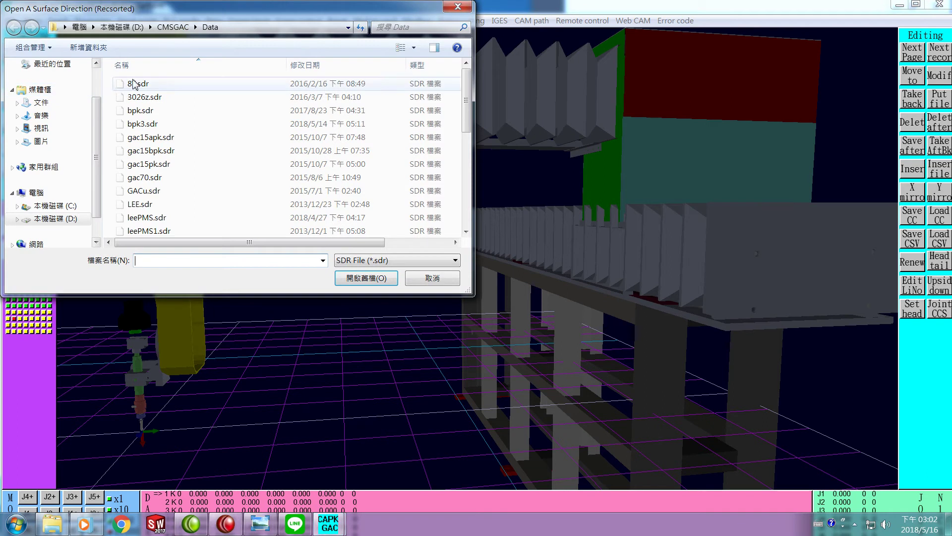
{"action": "left_click", "coordinate": [144, 128]}
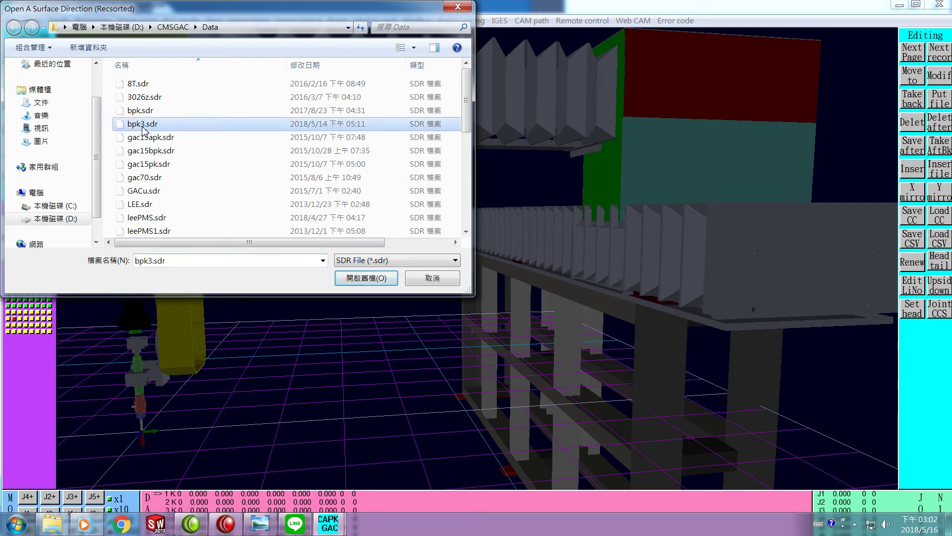
{"action": "left_click", "coordinate": [357, 281]}
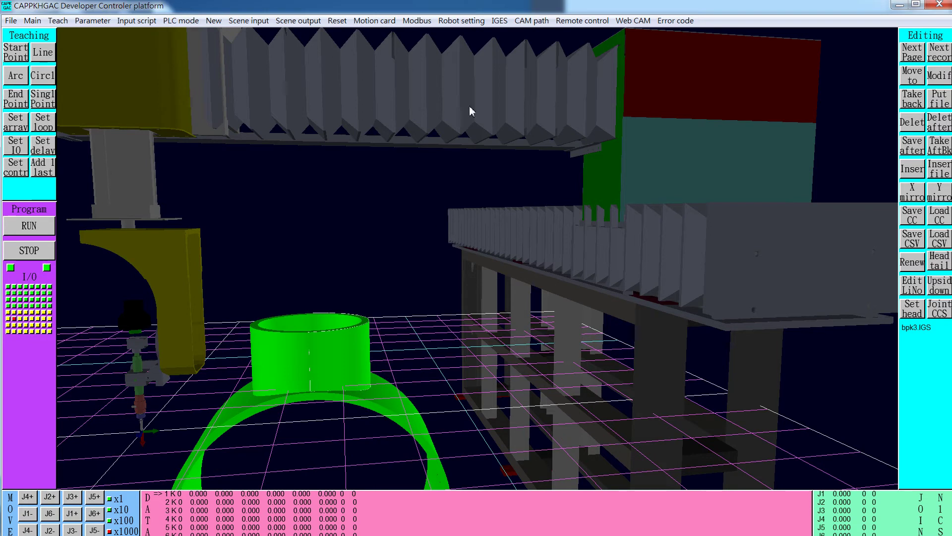
Step: Generate a 3D surface path along the boundary of the green part's right arched flank, accepting the default path parameters
{"action": "left_click", "coordinate": [532, 21]}
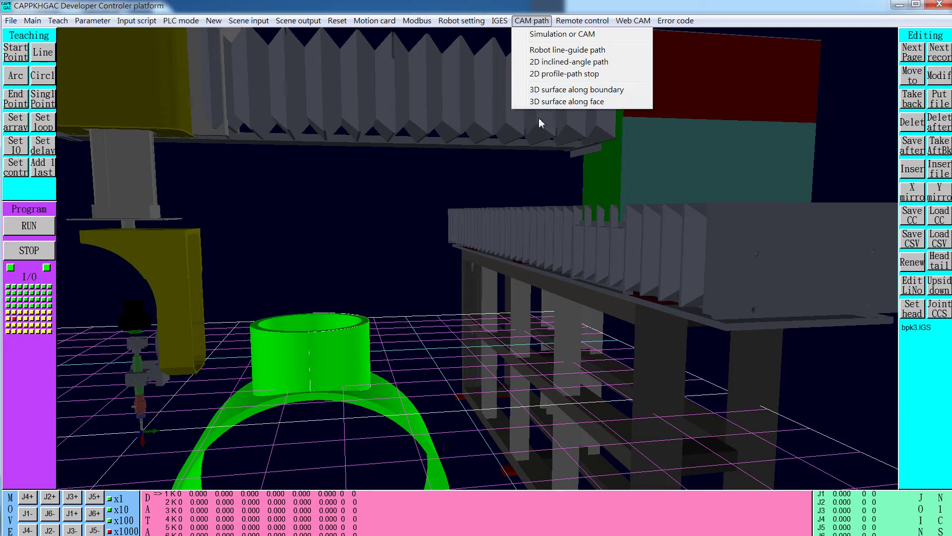
{"action": "left_click", "coordinate": [561, 92]}
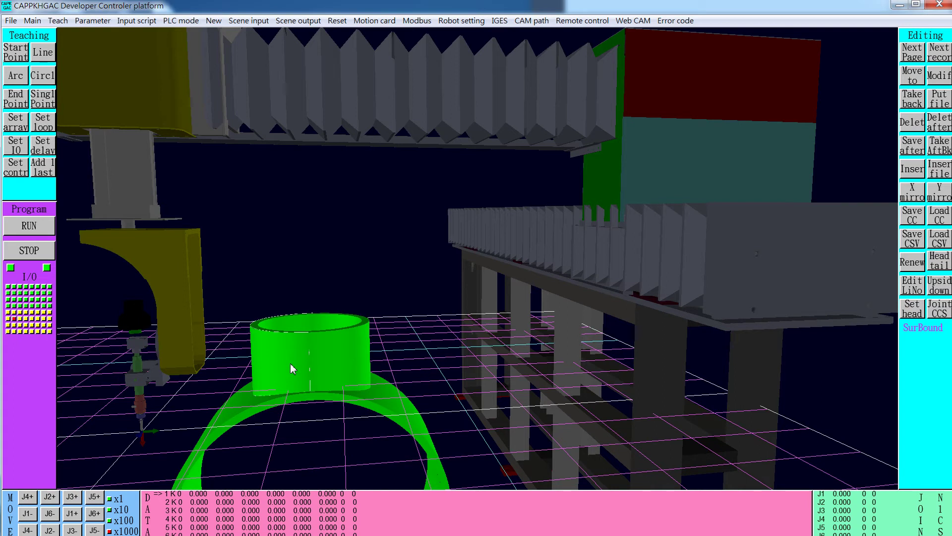
{"action": "left_click", "coordinate": [385, 404]}
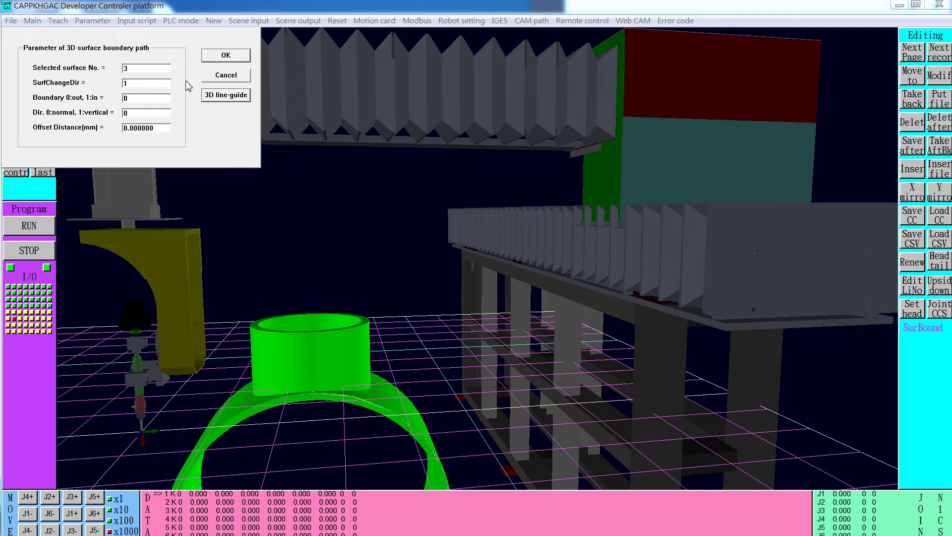
{"action": "left_click", "coordinate": [225, 55]}
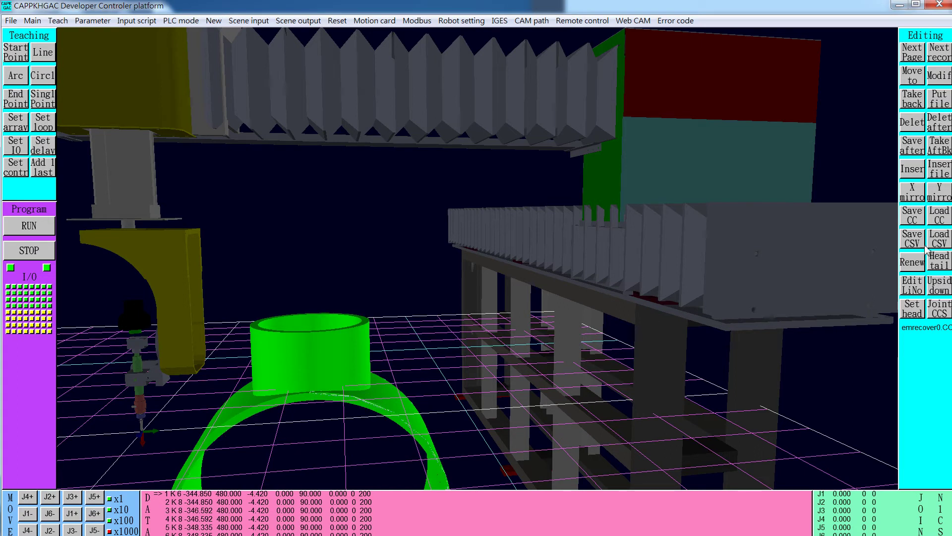
Step: Save the generated boundary path as the CC teaching command file test1
{"action": "left_click", "coordinate": [911, 217]}
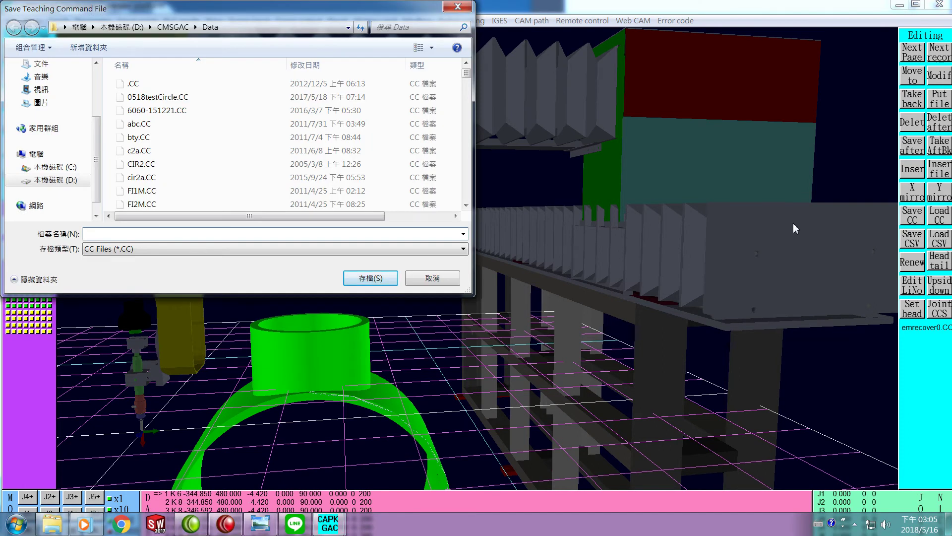
{"action": "type", "text": "test"}
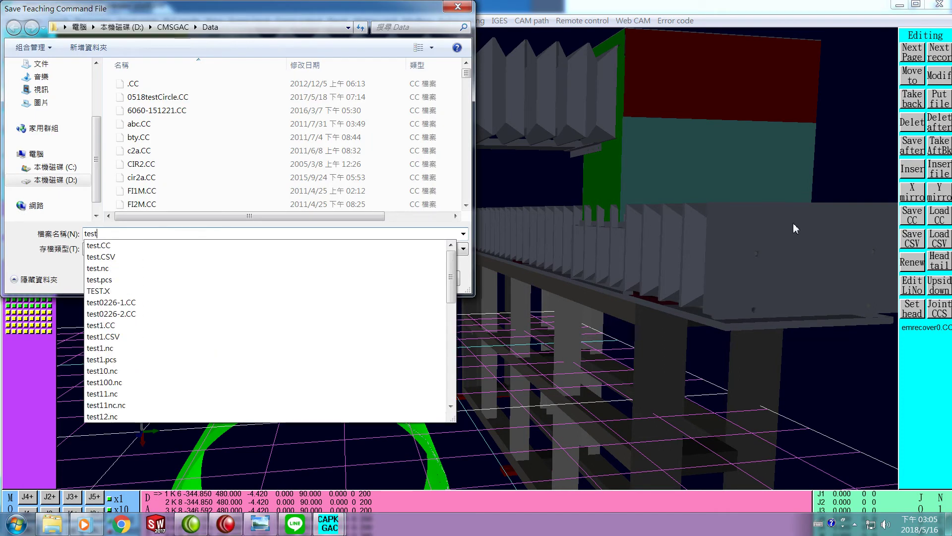
{"action": "type", "text": "1"}
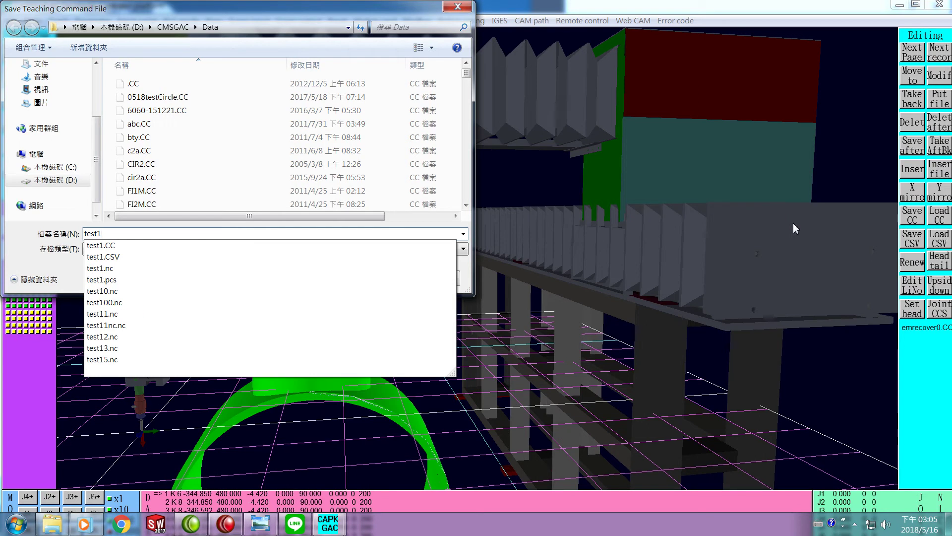
{"action": "key", "text": "Return"}
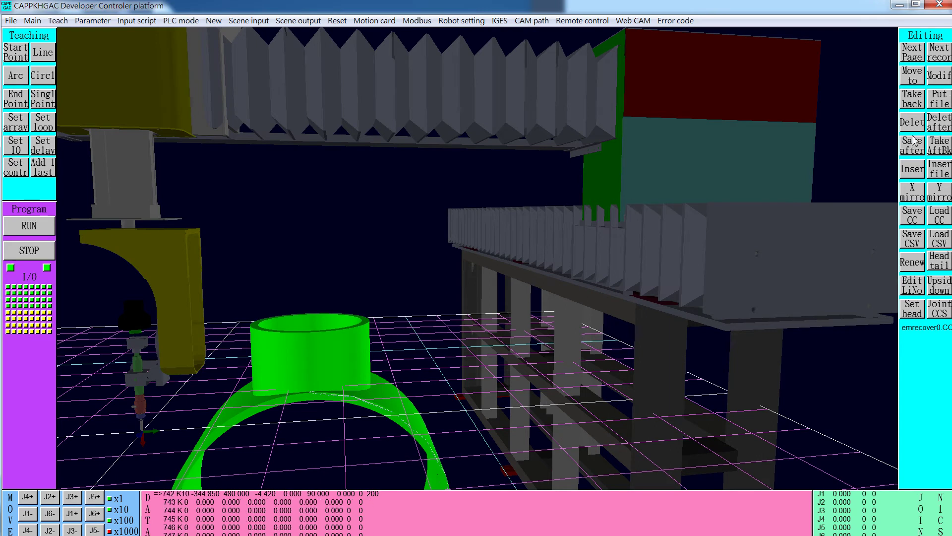
Step: Move the robot to the path's last record and clear the teaching data
{"action": "left_click", "coordinate": [911, 80]}
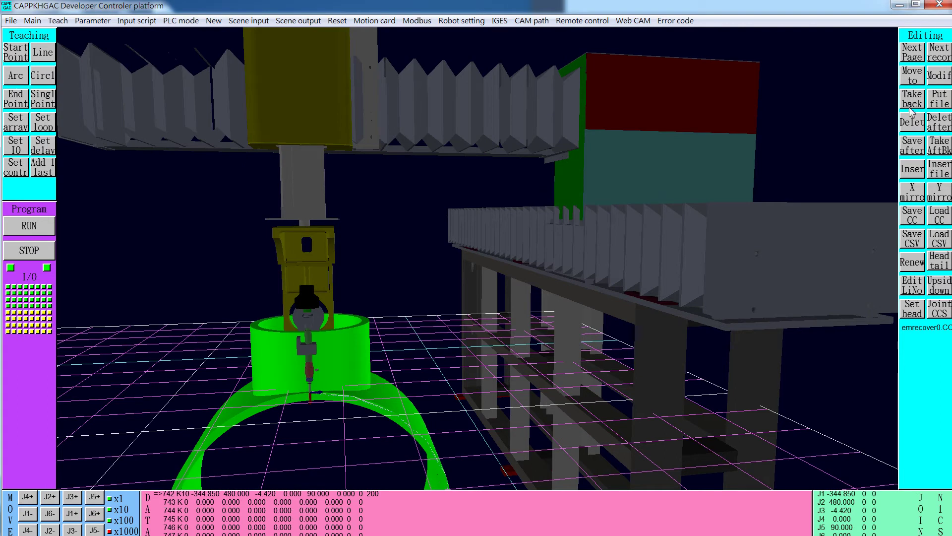
{"action": "left_click", "coordinate": [914, 265]}
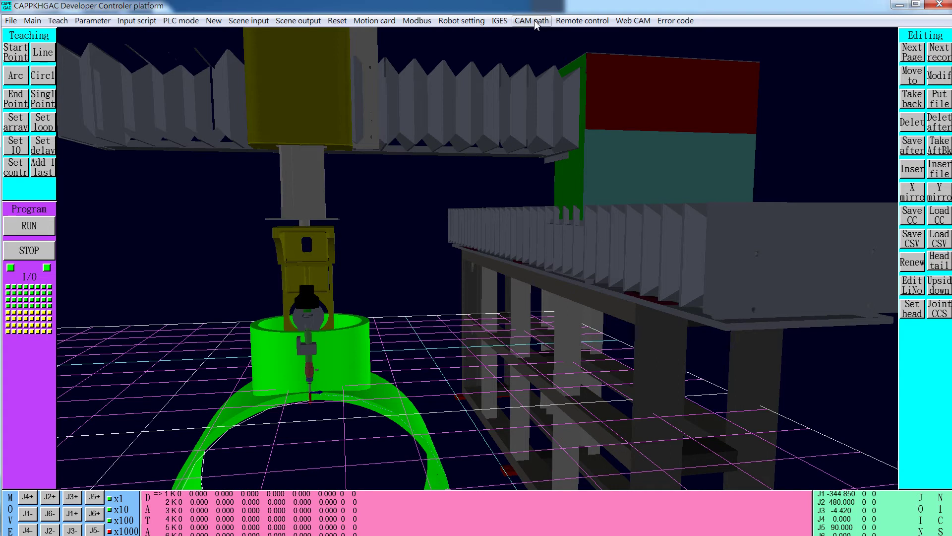
Step: Generate a 3D surface path along the boundary of the green part's left arched flank, accepting the default path parameters
{"action": "left_click", "coordinate": [535, 25]}
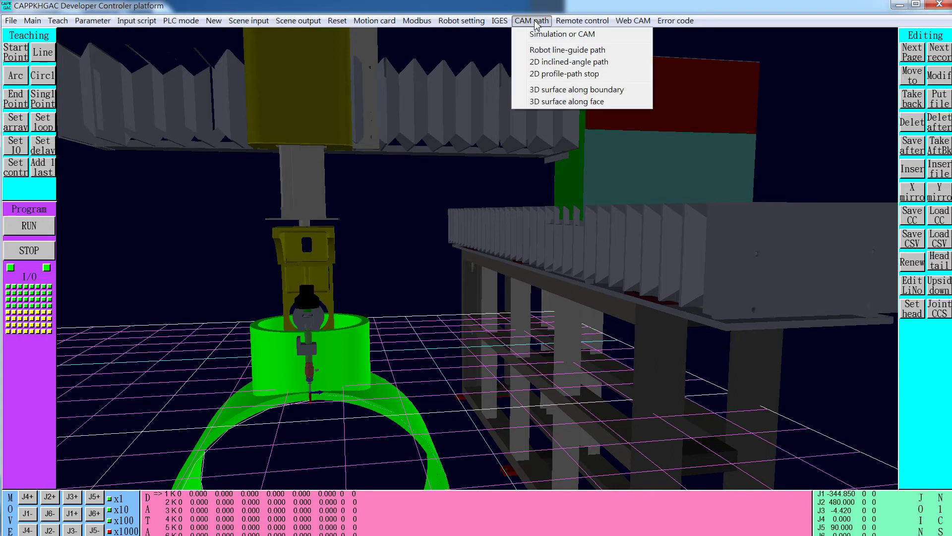
{"action": "left_click", "coordinate": [555, 95]}
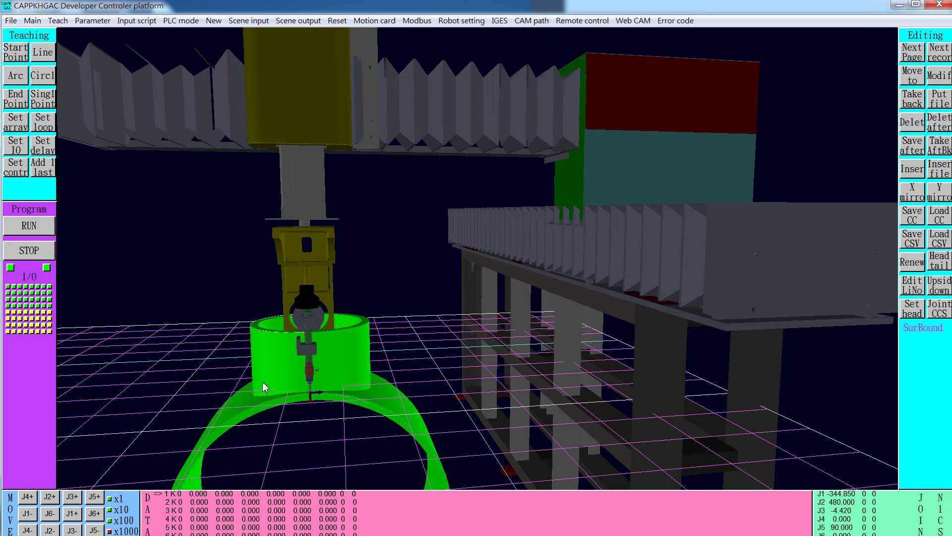
{"action": "left_click", "coordinate": [243, 408]}
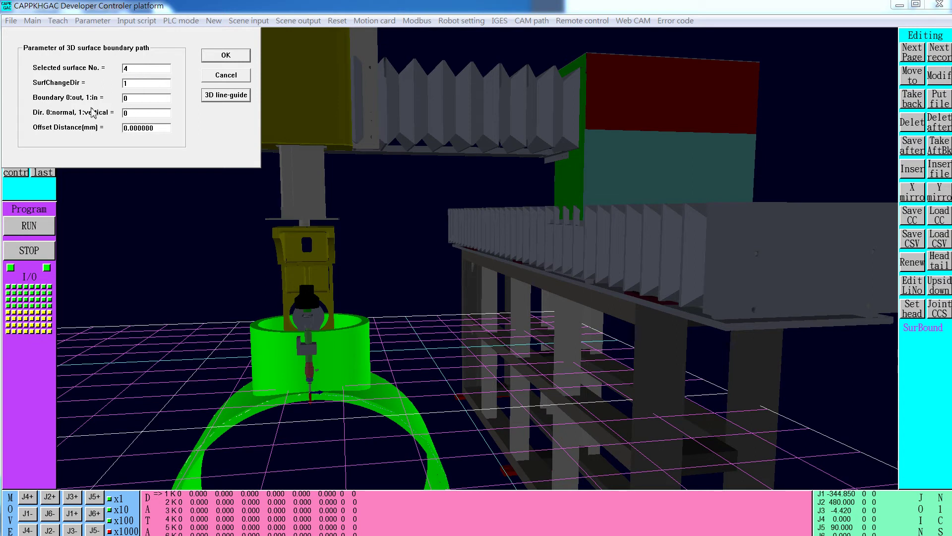
{"action": "left_click", "coordinate": [240, 58]}
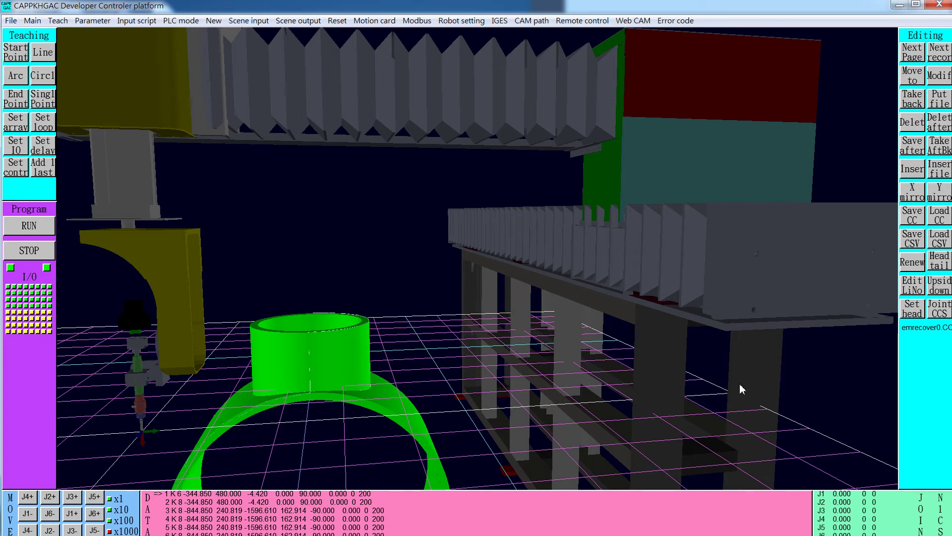
Step: Save the left flank's boundary path as the CC teaching command file test2
{"action": "left_click", "coordinate": [911, 219]}
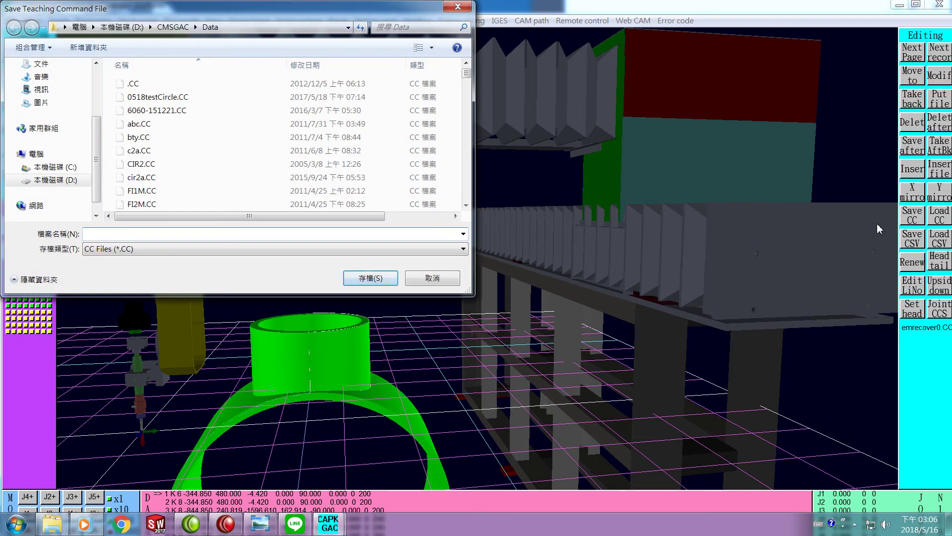
{"action": "type", "text": "test2"}
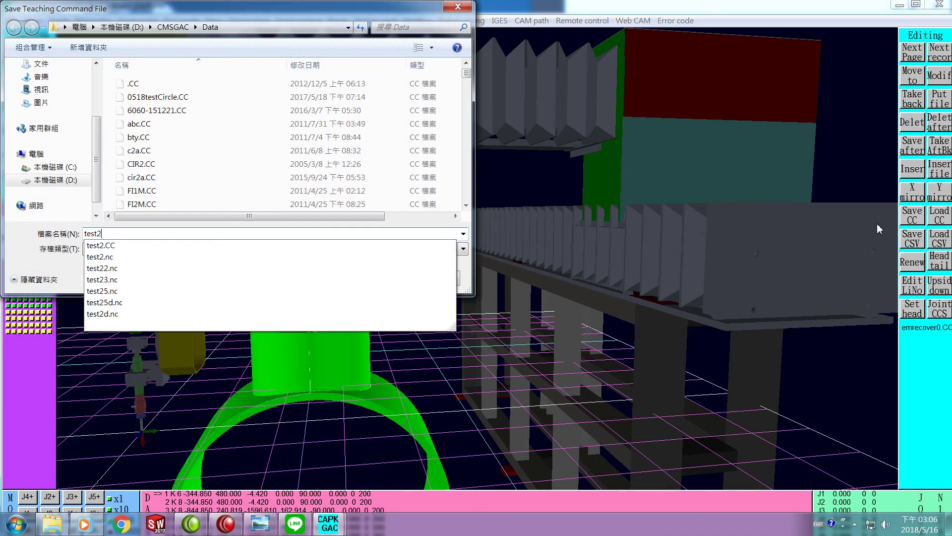
{"action": "key", "text": "Return"}
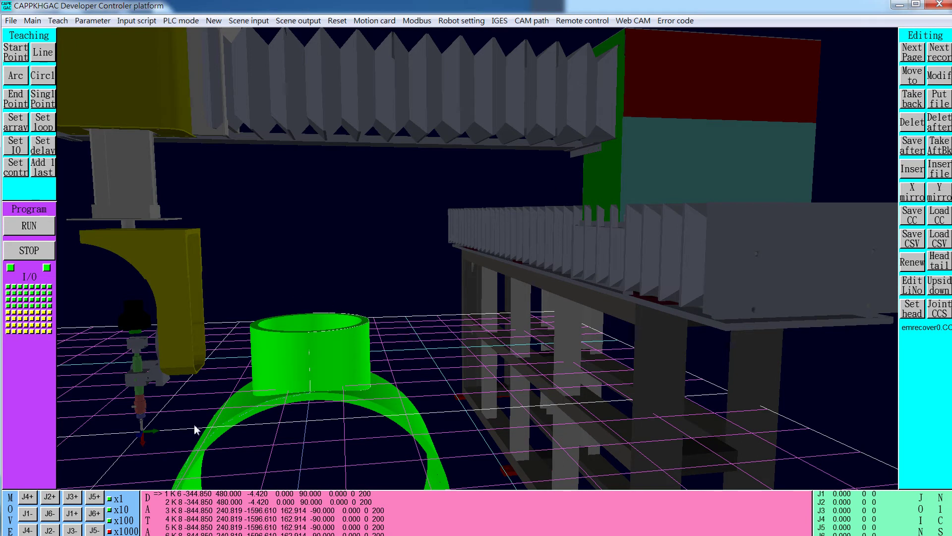
Step: Start a new scene and load the robot scenery from the CSV file RHN
{"action": "left_click", "coordinate": [215, 22]}
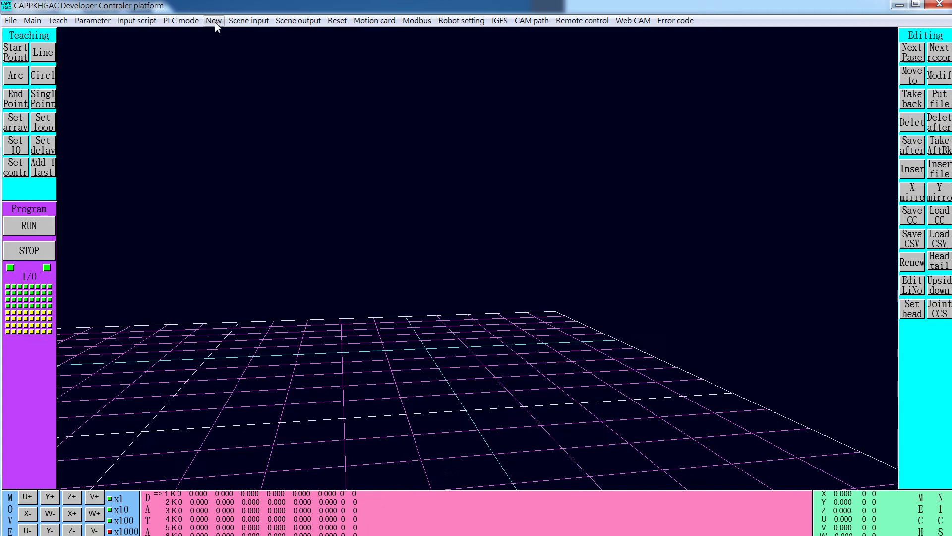
{"action": "left_click", "coordinate": [248, 21]}
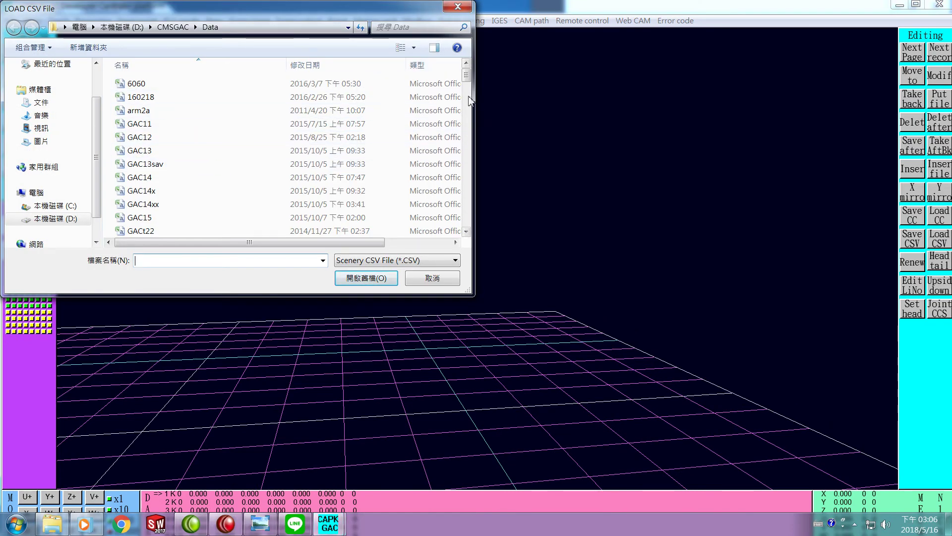
{"action": "left_click", "coordinate": [242, 153]}
{"action": "scroll", "coordinate": [242, 153], "scroll_direction": "down", "scroll_amount": 10}
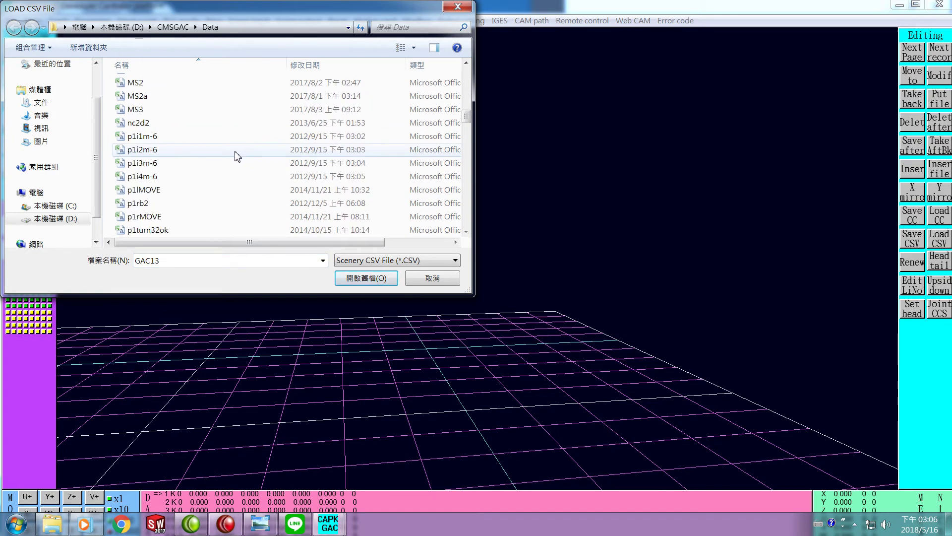
{"action": "scroll", "coordinate": [236, 156], "scroll_direction": "down", "scroll_amount": 3}
{"action": "scroll", "coordinate": [233, 155], "scroll_direction": "down", "scroll_amount": 8}
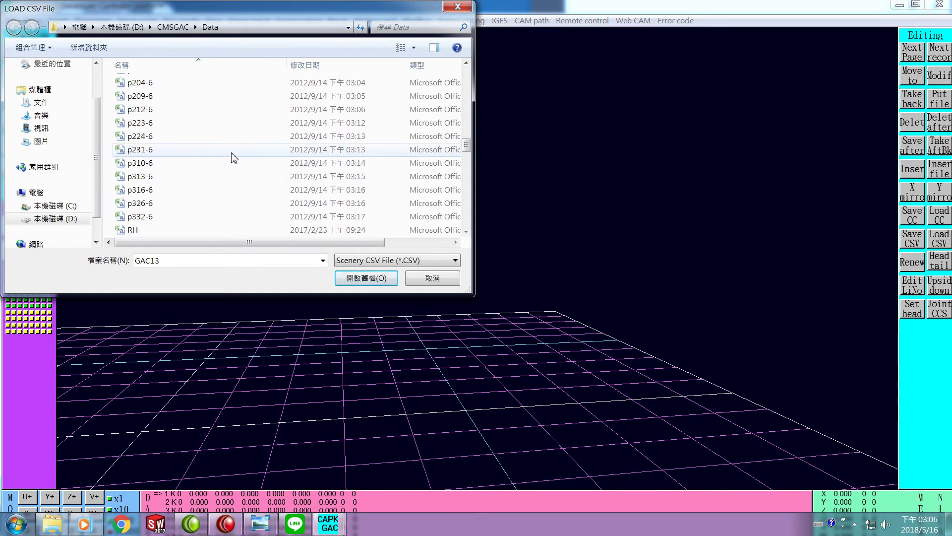
{"action": "left_click", "coordinate": [140, 194]}
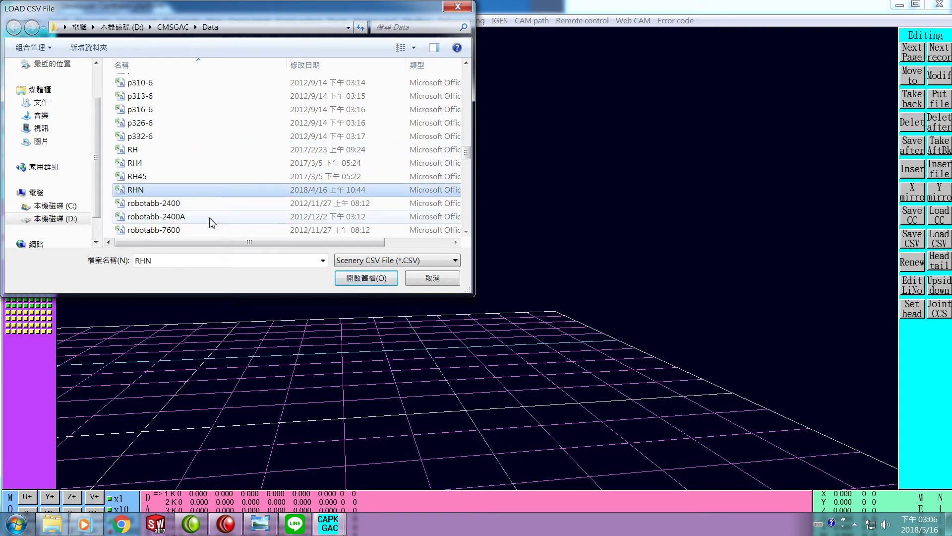
{"action": "left_click", "coordinate": [366, 278]}
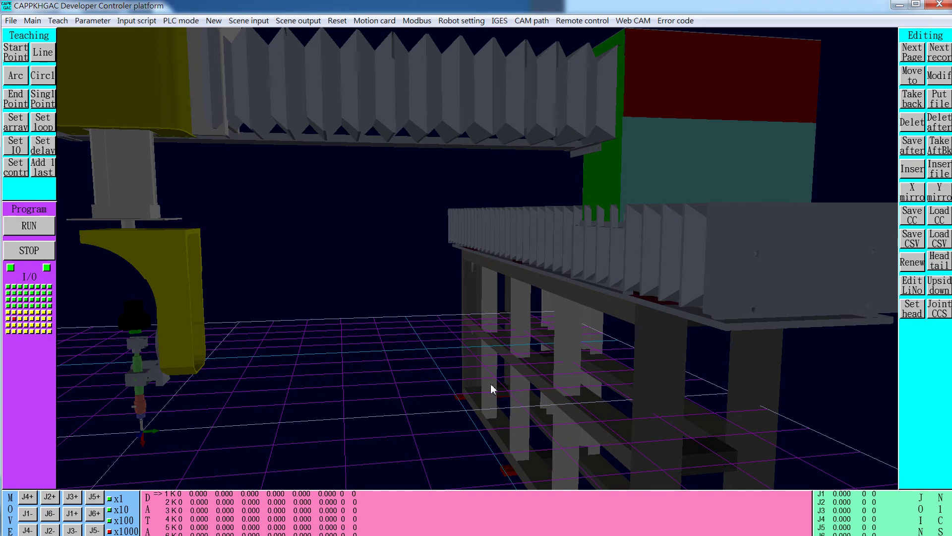
Step: Load the teaching command file test1 into the robot scene
{"action": "left_click", "coordinate": [942, 218]}
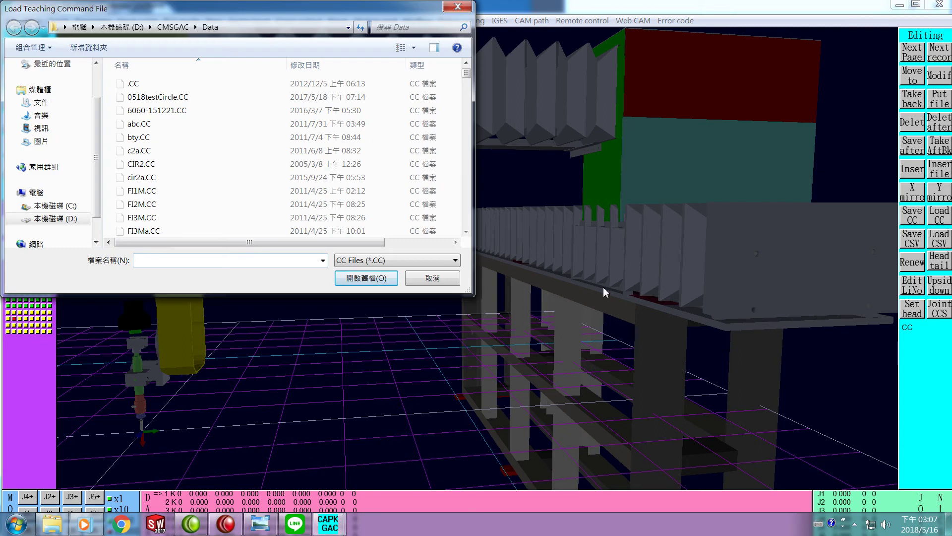
{"action": "type", "text": "test1"}
{"action": "key", "text": "Return"}
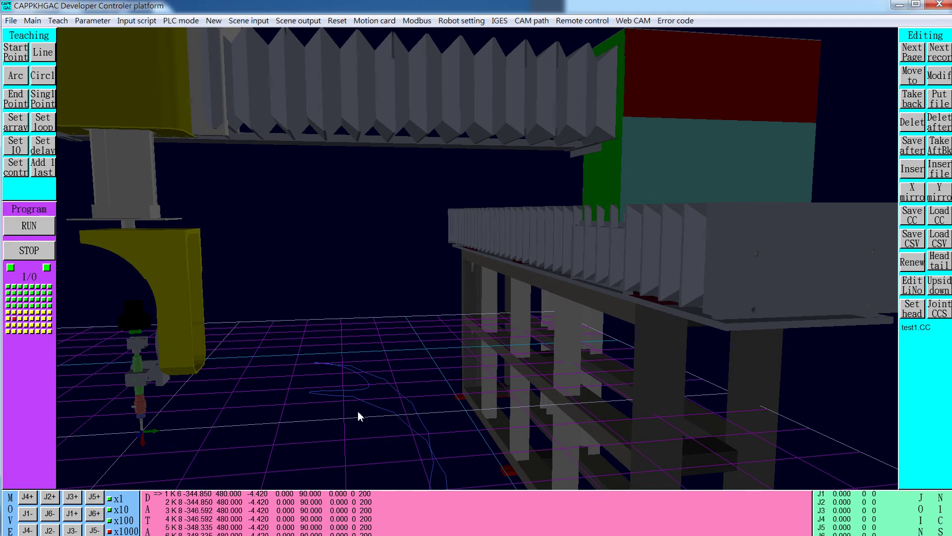
Step: Examine the loaded test1 path from its first record, advancing along the curve to record 132
{"action": "scroll", "coordinate": [347, 416], "scroll_direction": "up", "scroll_amount": 3}
{"action": "scroll", "coordinate": [346, 419], "scroll_direction": "up", "scroll_amount": 4}
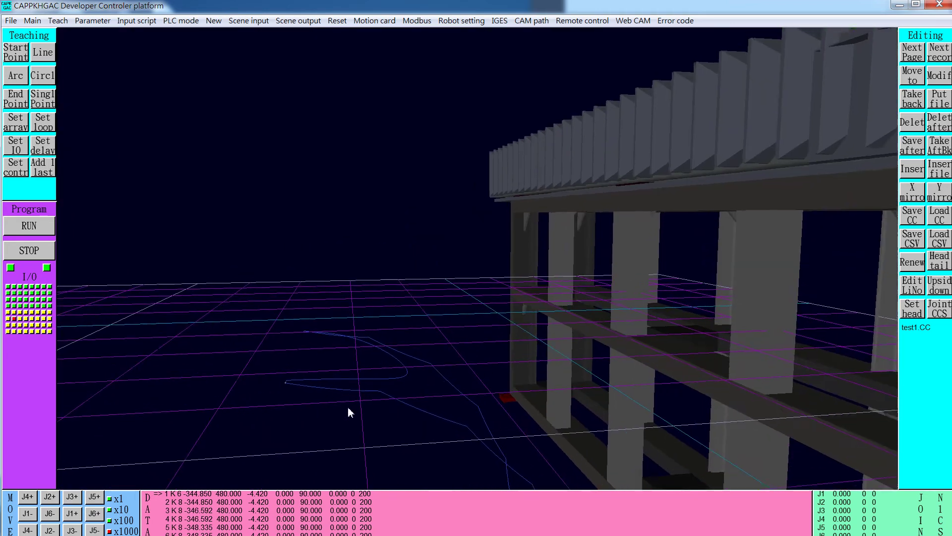
{"action": "scroll", "coordinate": [352, 401], "scroll_direction": "up", "scroll_amount": 2}
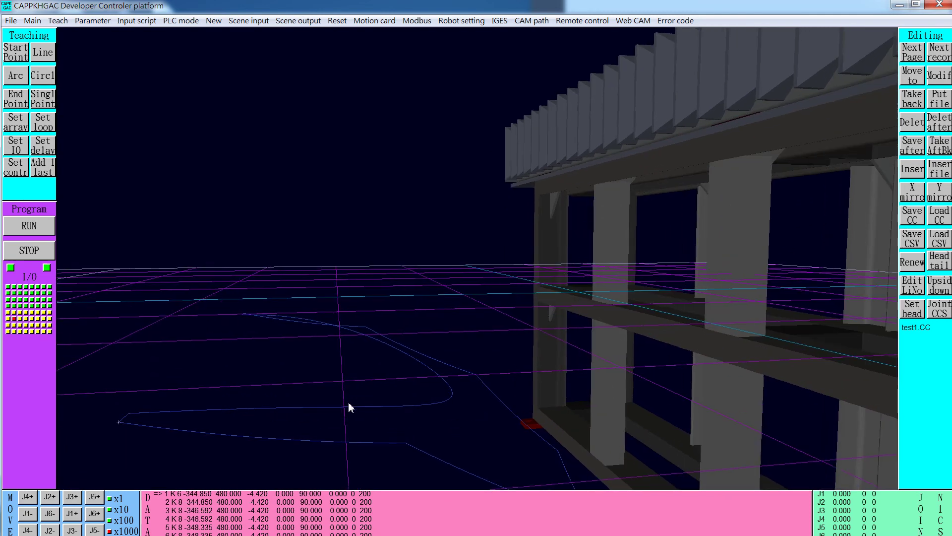
{"action": "scroll", "coordinate": [327, 416], "scroll_direction": "up", "scroll_amount": 3}
{"action": "left_click_drag", "start_coordinate": [328, 415], "coordinate": [295, 419]}
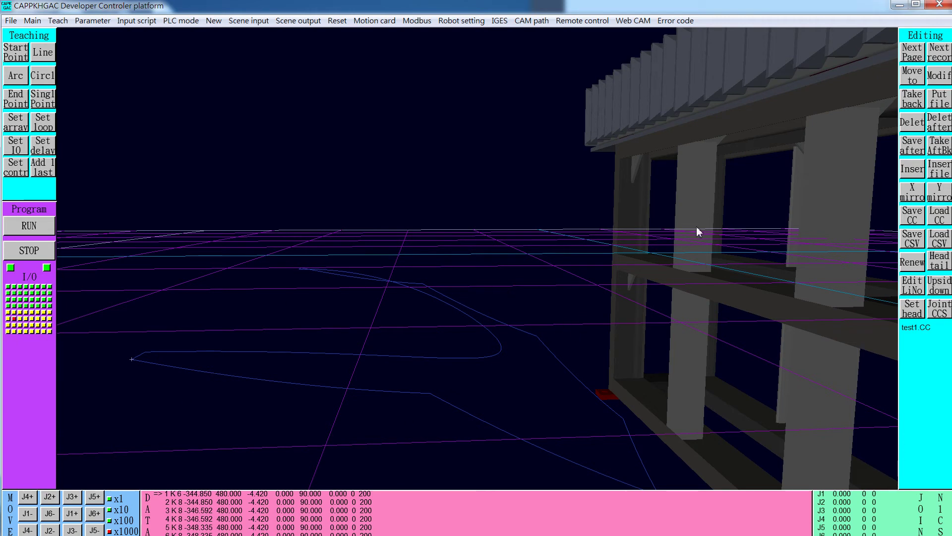
{"action": "left_click", "coordinate": [946, 58]}
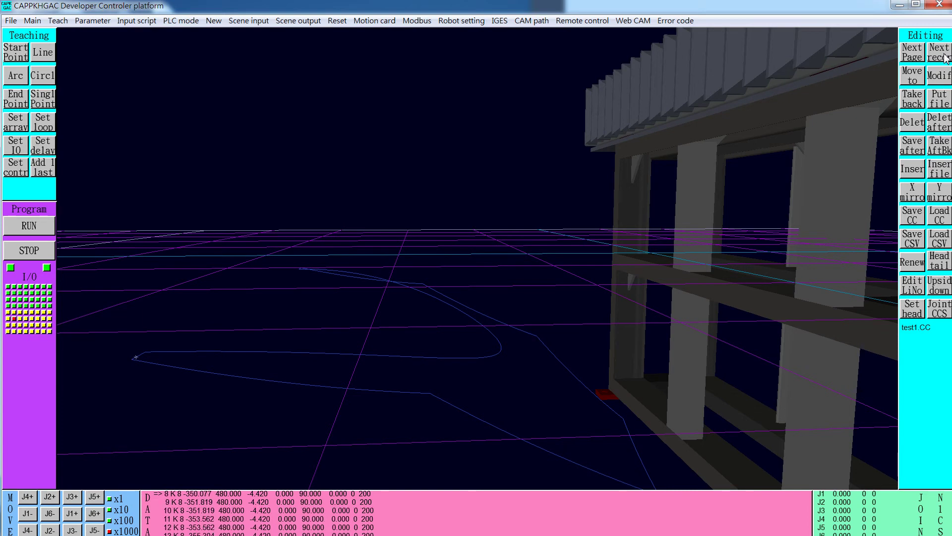
{"action": "left_click", "coordinate": [946, 58]}
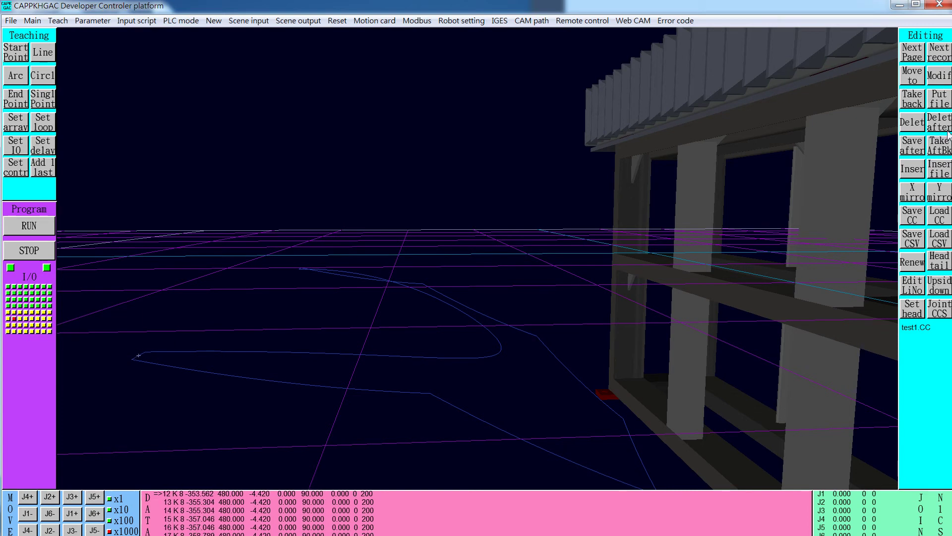
{"action": "left_click", "coordinate": [918, 58]}
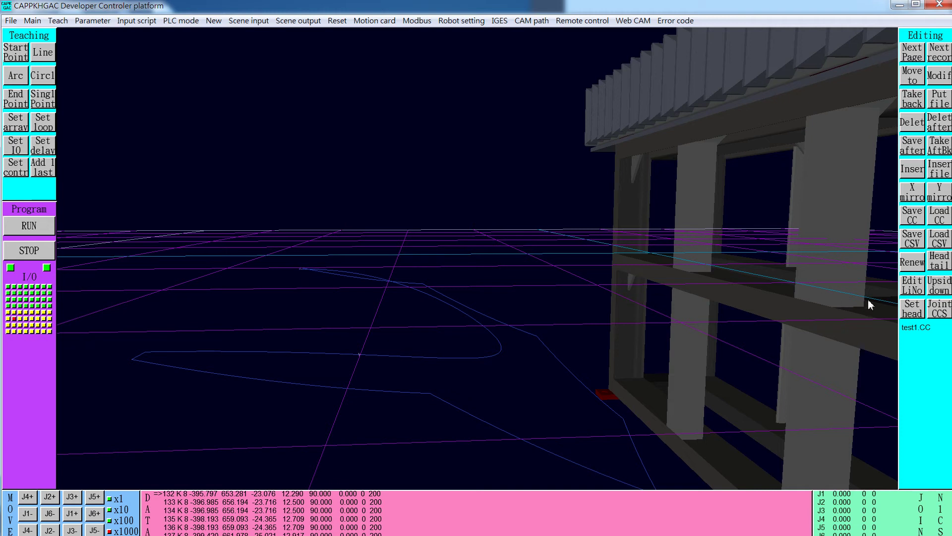
Step: Set the edit line number to 232 and 432 in turn to locate those records on the path
{"action": "left_click", "coordinate": [911, 290]}
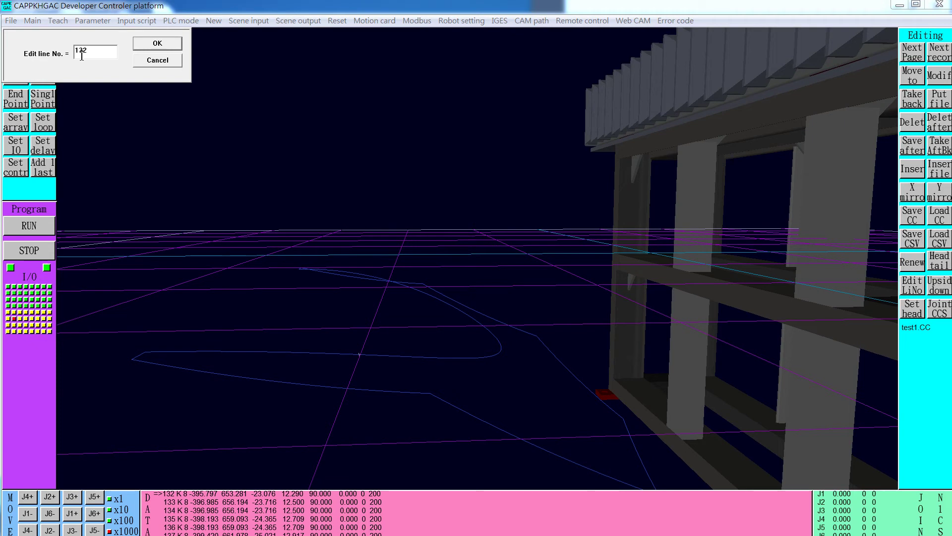
{"action": "left_click_drag", "start_coordinate": [81, 54], "coordinate": [74, 54]}
{"action": "type", "text": "2"}
{"action": "left_click", "coordinate": [164, 43]}
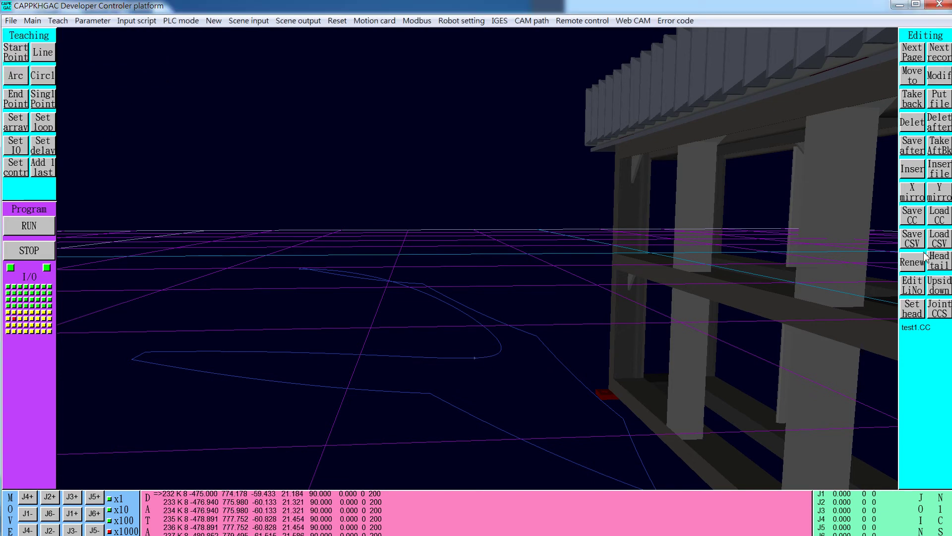
{"action": "left_click", "coordinate": [917, 290]}
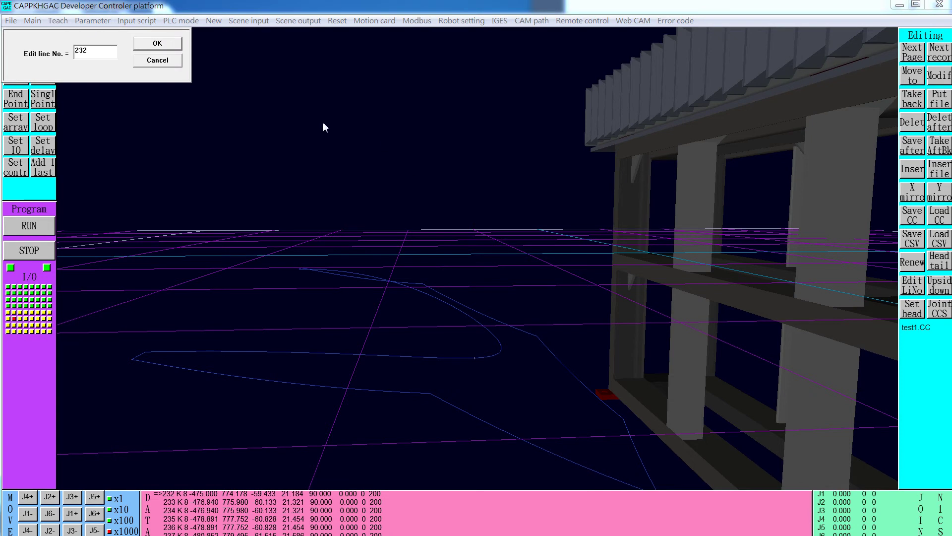
{"action": "left_click_drag", "start_coordinate": [79, 55], "coordinate": [68, 54]}
{"action": "type", "text": "4"}
{"action": "left_click", "coordinate": [158, 43]}
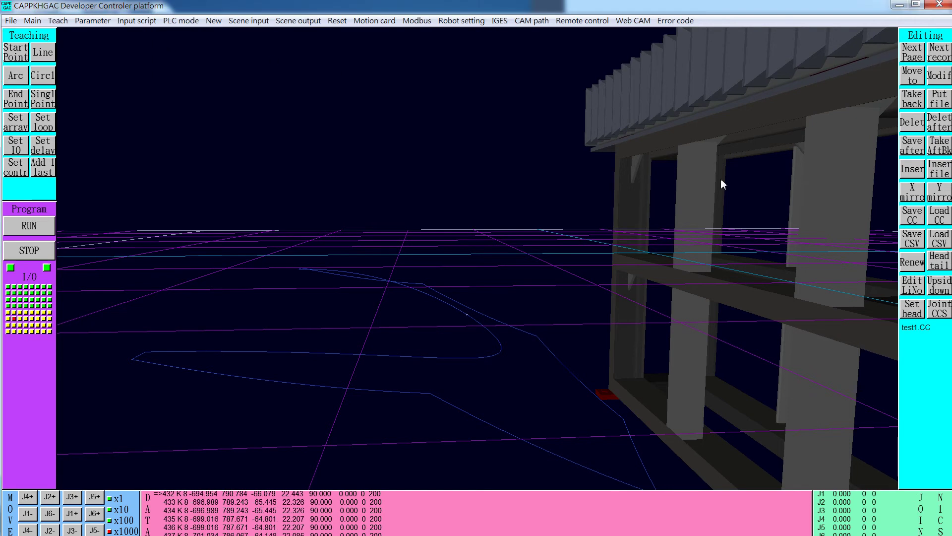
Step: Check the path's closing record at line 742 and set the edit line number back to 542
{"action": "left_click", "coordinate": [912, 286]}
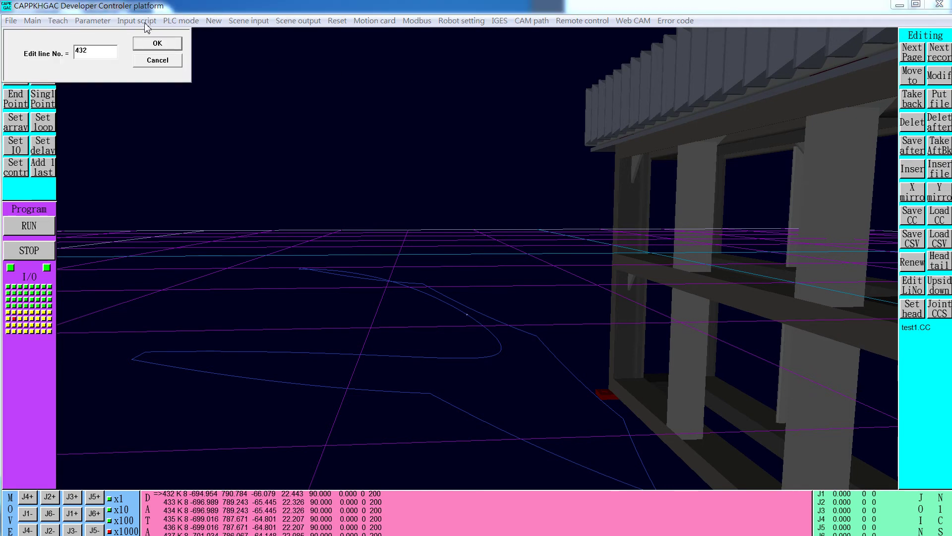
{"action": "left_click_drag", "start_coordinate": [79, 55], "coordinate": [60, 58]}
{"action": "left_click", "coordinate": [166, 48]}
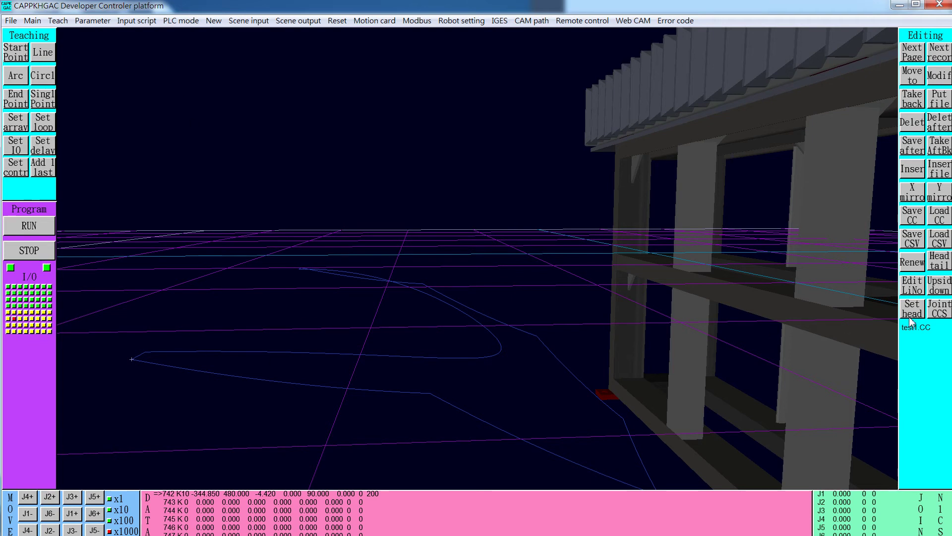
{"action": "left_click", "coordinate": [917, 294]}
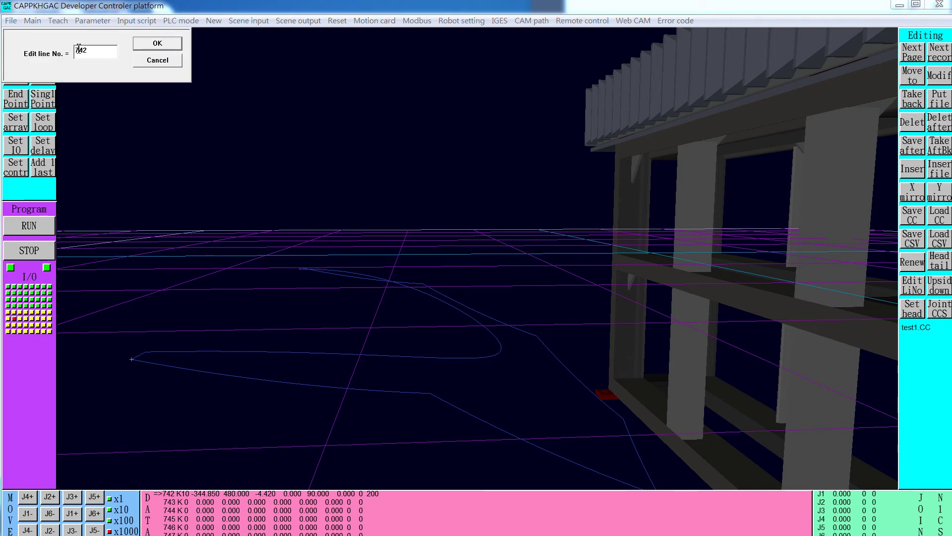
{"action": "left_click_drag", "start_coordinate": [78, 51], "coordinate": [75, 53]}
{"action": "type", "text": "5"}
{"action": "left_click", "coordinate": [155, 45]}
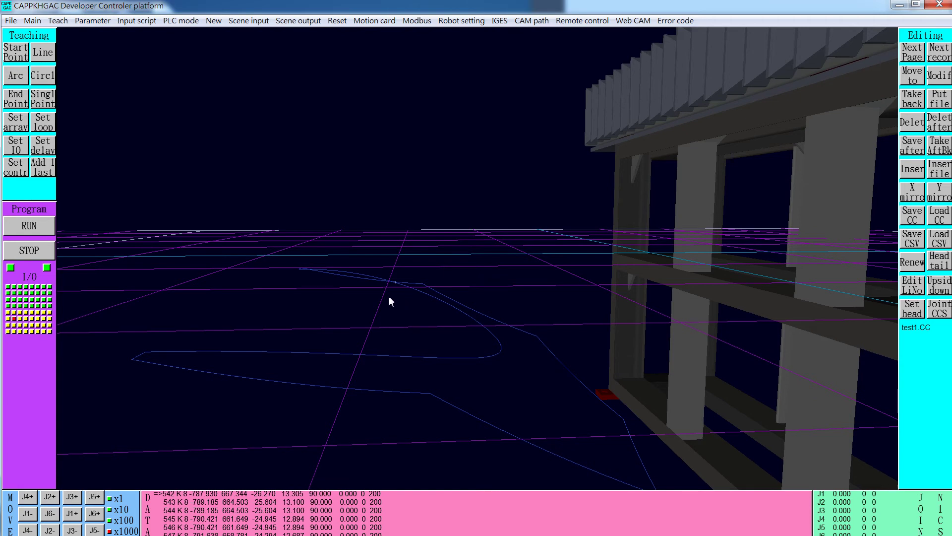
Step: Advance to record 662 at the path's far corner and trace the following records one by one to record 674
{"action": "scroll", "coordinate": [388, 296], "scroll_direction": "up", "scroll_amount": 2}
{"action": "left_click_drag", "start_coordinate": [389, 295], "coordinate": [154, 230]}
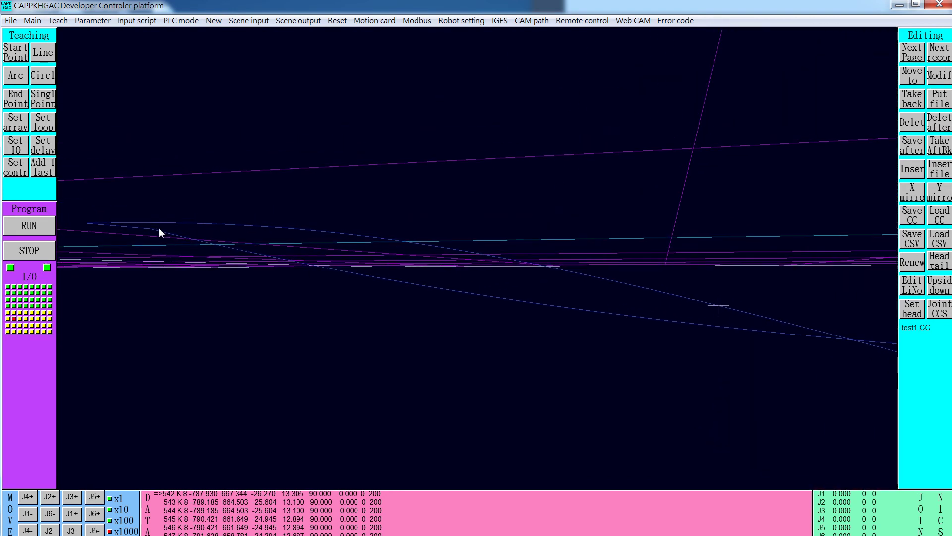
{"action": "left_click", "coordinate": [921, 58]}
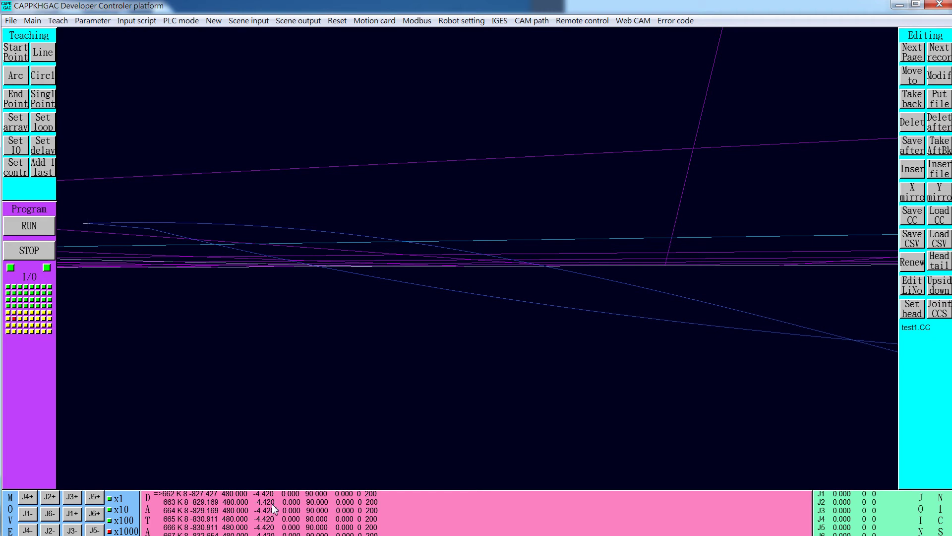
{"action": "left_click", "coordinate": [946, 57]}
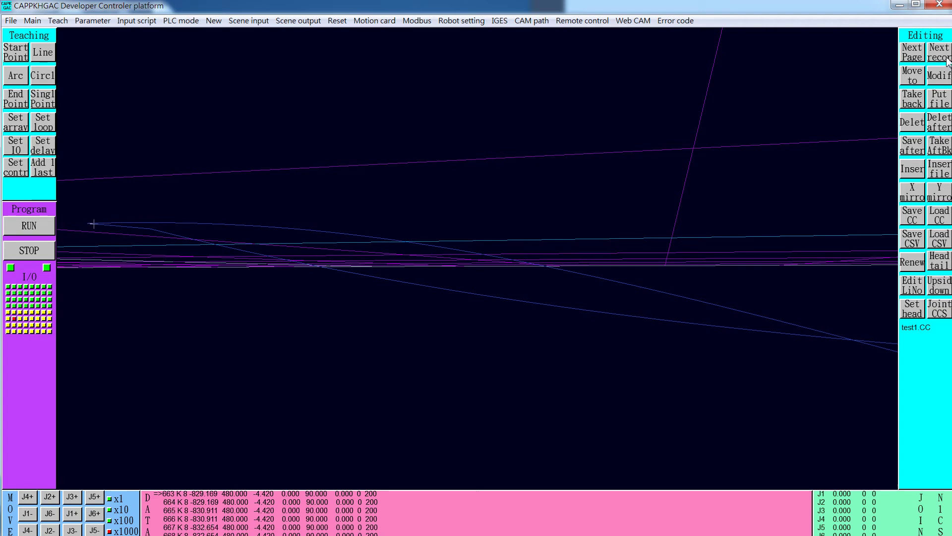
{"action": "left_click", "coordinate": [946, 58]}
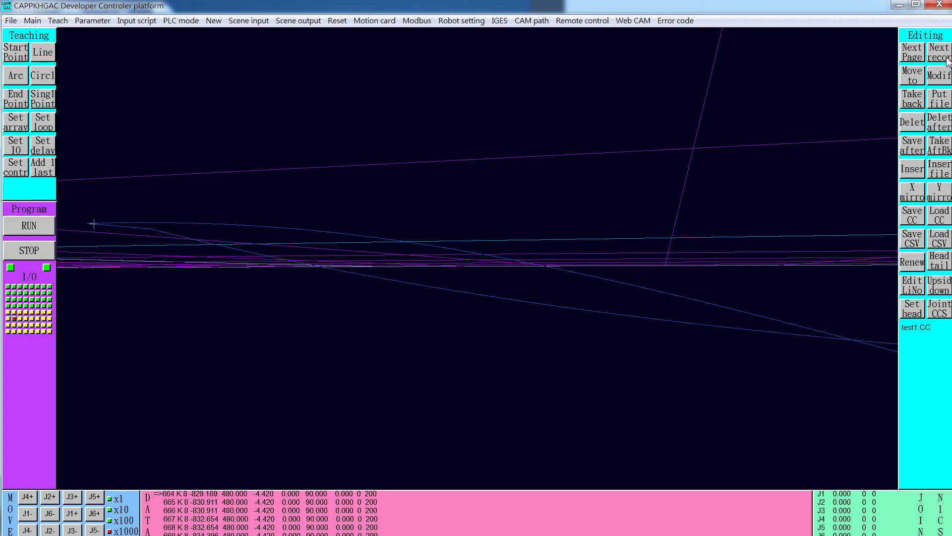
{"action": "left_click", "coordinate": [946, 58]}
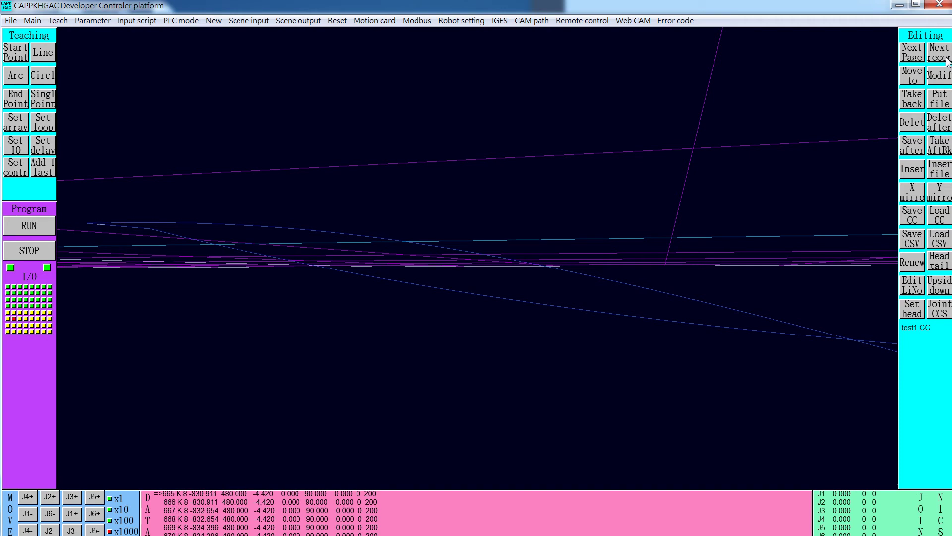
{"action": "left_click", "coordinate": [946, 58]}
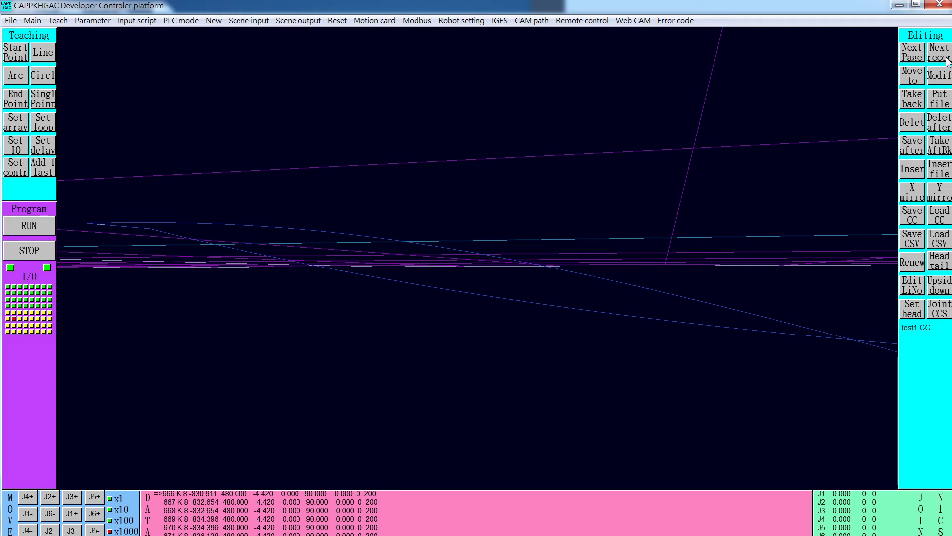
{"action": "left_click", "coordinate": [946, 57]}
{"action": "left_click", "coordinate": [947, 57]}
{"action": "left_click", "coordinate": [947, 58]}
{"action": "left_click", "coordinate": [946, 58]}
{"action": "left_click", "coordinate": [947, 58]}
{"action": "left_click", "coordinate": [946, 57]}
{"action": "left_click", "coordinate": [946, 58]}
{"action": "left_click", "coordinate": [946, 57]}
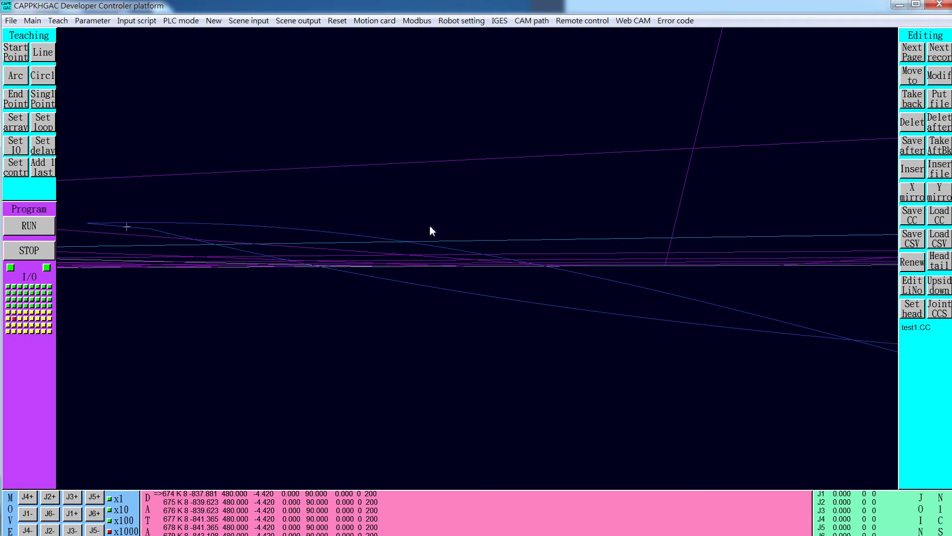
Step: Inspect the short straight segment past the far corner by moving back to record 672 and forward to record 678
{"action": "left_click_drag", "start_coordinate": [301, 236], "coordinate": [165, 217]}
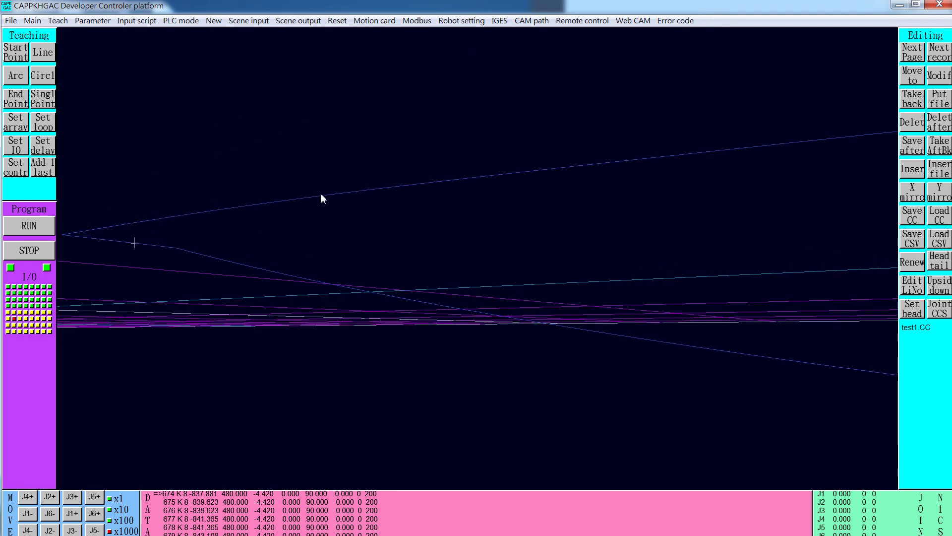
{"action": "left_click", "coordinate": [933, 62]}
{"action": "left_click", "coordinate": [932, 62]}
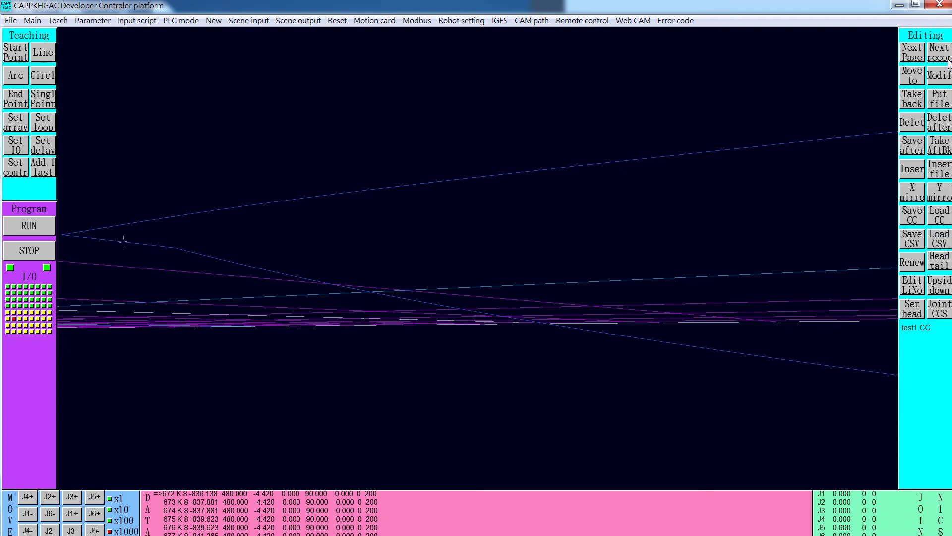
{"action": "left_click", "coordinate": [948, 62]}
{"action": "left_click", "coordinate": [949, 61]}
{"action": "left_click", "coordinate": [948, 61]}
{"action": "left_click", "coordinate": [948, 62]}
{"action": "left_click", "coordinate": [949, 61]}
{"action": "left_click", "coordinate": [948, 62]}
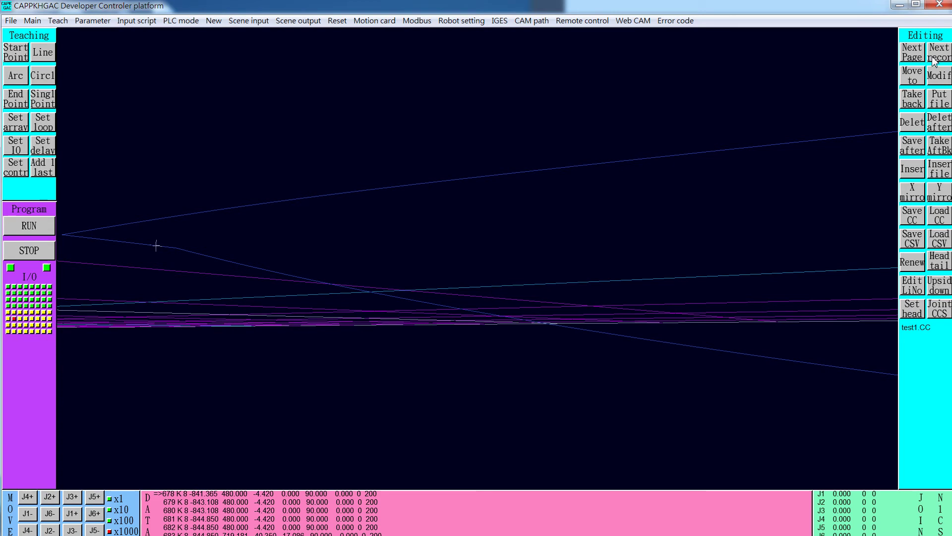
Step: Step back to record 661 at the far corner and delete all path records from there onward
{"action": "left_click", "coordinate": [932, 57]}
{"action": "left_click", "coordinate": [934, 59]}
{"action": "left_click", "coordinate": [933, 59]}
{"action": "left_click", "coordinate": [933, 59]}
{"action": "left_click", "coordinate": [934, 59]}
{"action": "left_click", "coordinate": [933, 59]}
{"action": "left_click", "coordinate": [933, 59]}
{"action": "left_click", "coordinate": [934, 59]}
{"action": "left_click", "coordinate": [934, 59]}
{"action": "left_click", "coordinate": [933, 59]}
{"action": "left_click", "coordinate": [933, 59]}
{"action": "left_click", "coordinate": [933, 59]}
{"action": "left_click", "coordinate": [933, 59]}
{"action": "left_click", "coordinate": [934, 59]}
{"action": "left_click", "coordinate": [933, 59]}
{"action": "left_click", "coordinate": [934, 59]}
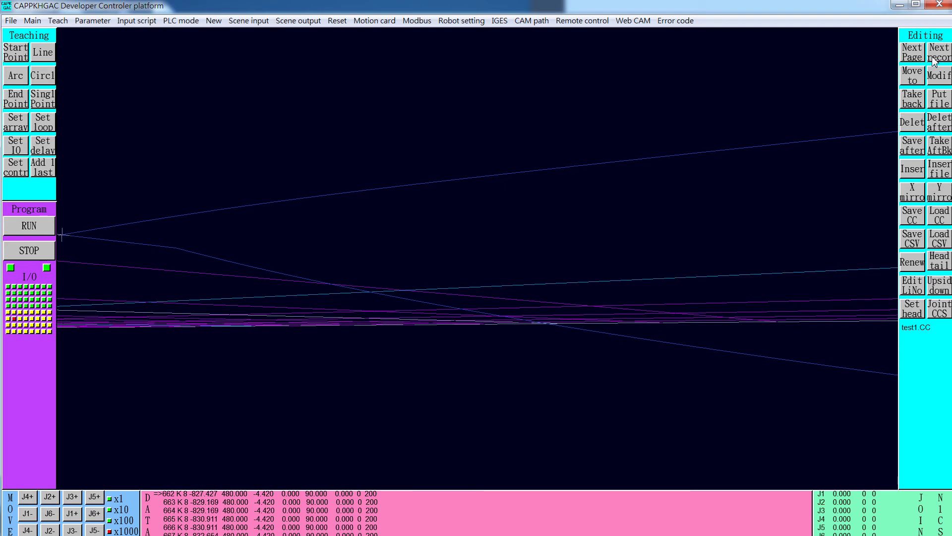
{"action": "left_click", "coordinate": [933, 59]}
{"action": "left_click", "coordinate": [933, 59]}
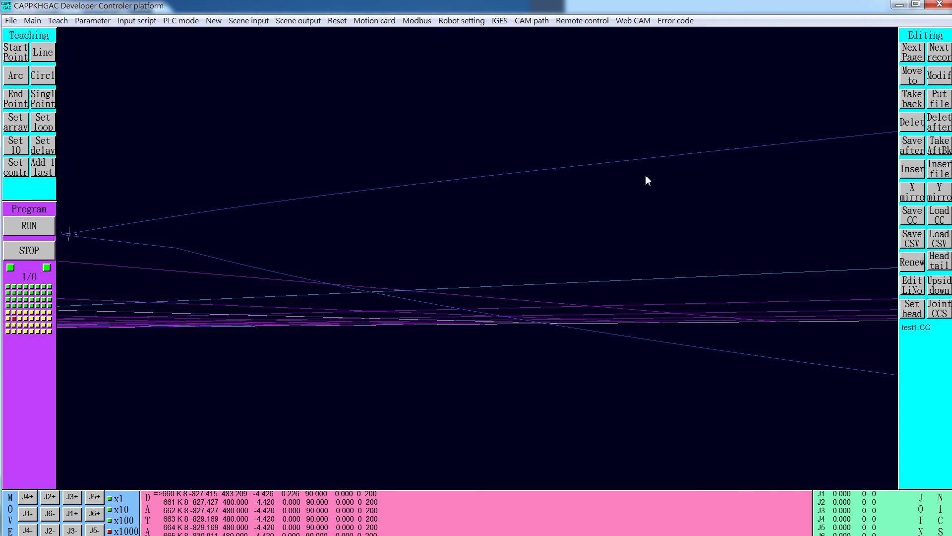
{"action": "left_click", "coordinate": [947, 59]}
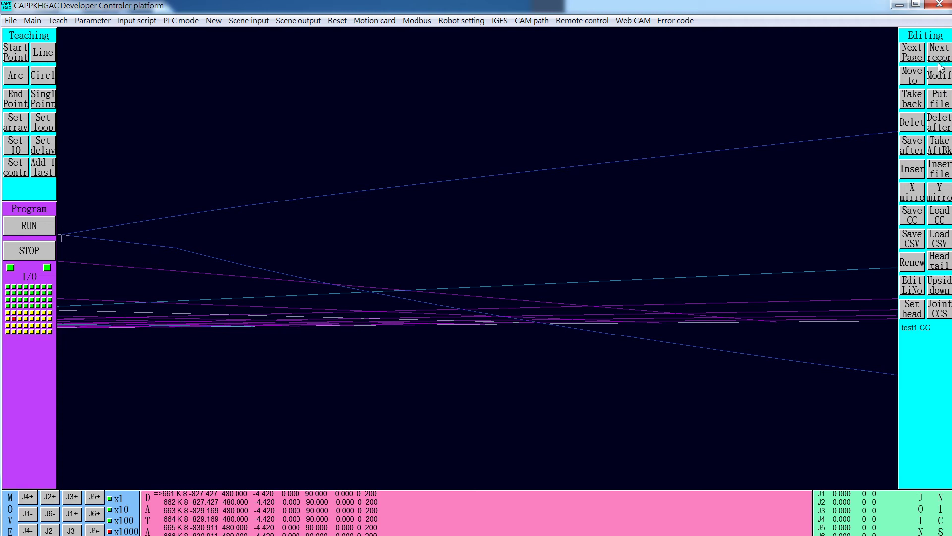
{"action": "left_click", "coordinate": [942, 128]}
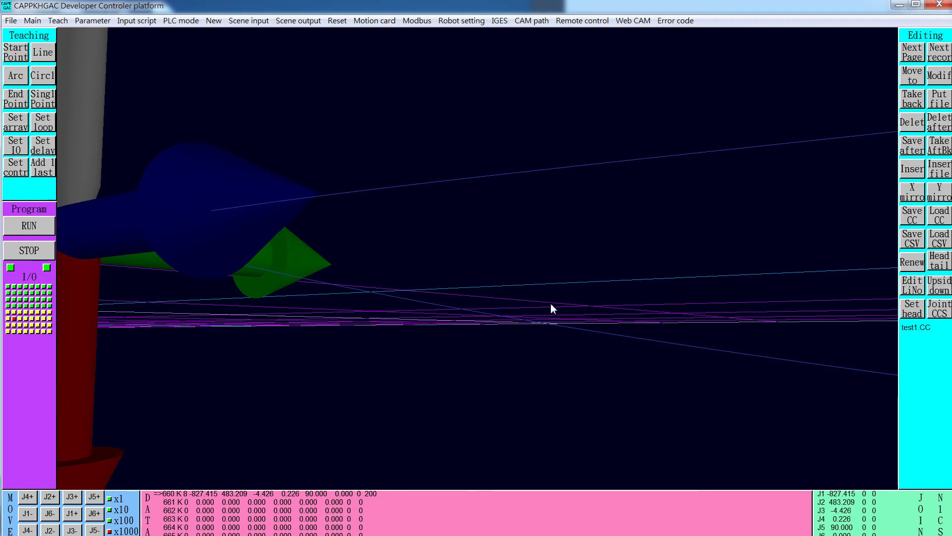
Step: Return to the first record at the start of the shortened path
{"action": "left_click", "coordinate": [935, 269]}
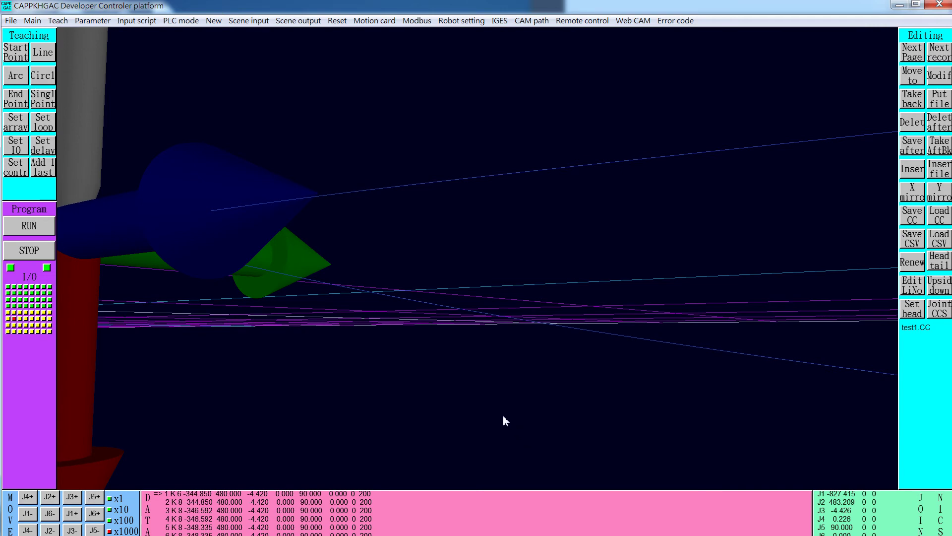
{"action": "scroll", "coordinate": [496, 410], "scroll_direction": "down", "scroll_amount": 10}
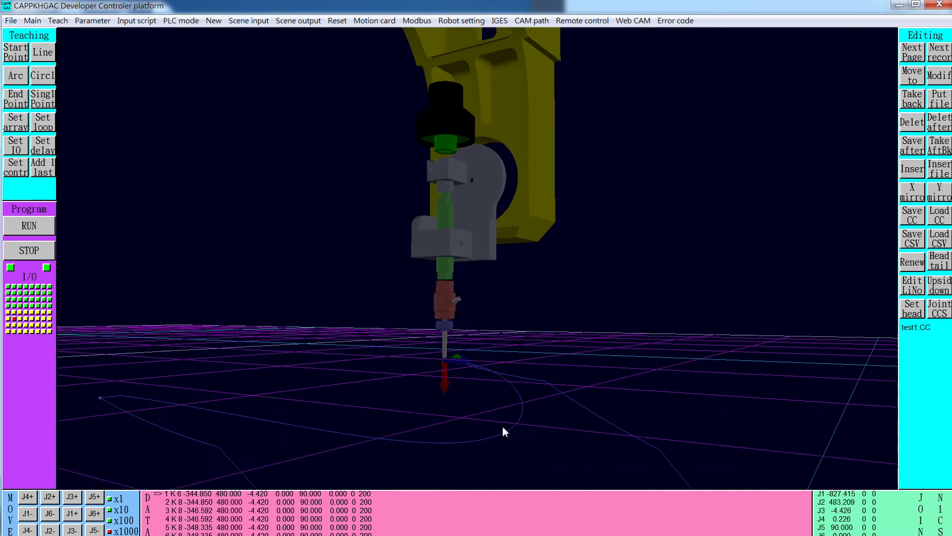
{"action": "scroll", "coordinate": [398, 424], "scroll_direction": "up", "scroll_amount": 10}
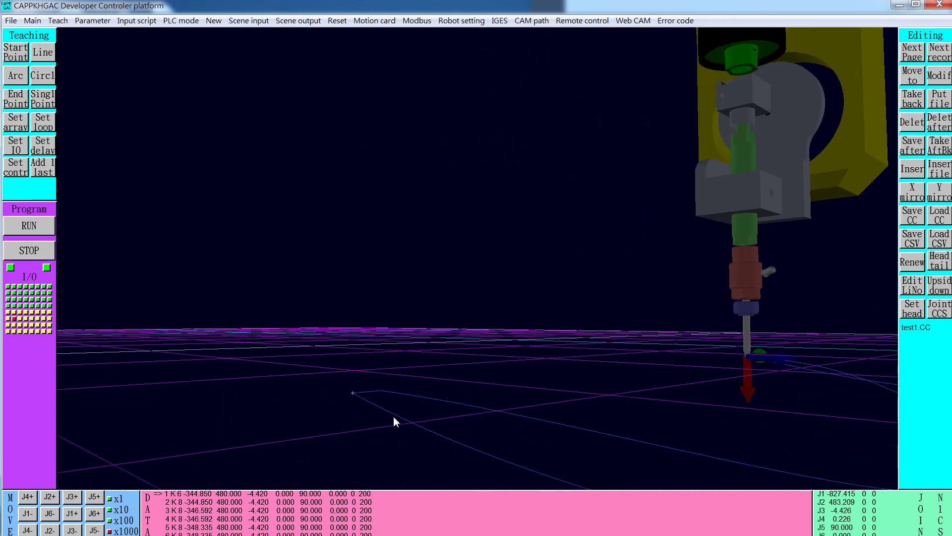
{"action": "scroll", "coordinate": [390, 413], "scroll_direction": "up", "scroll_amount": 5}
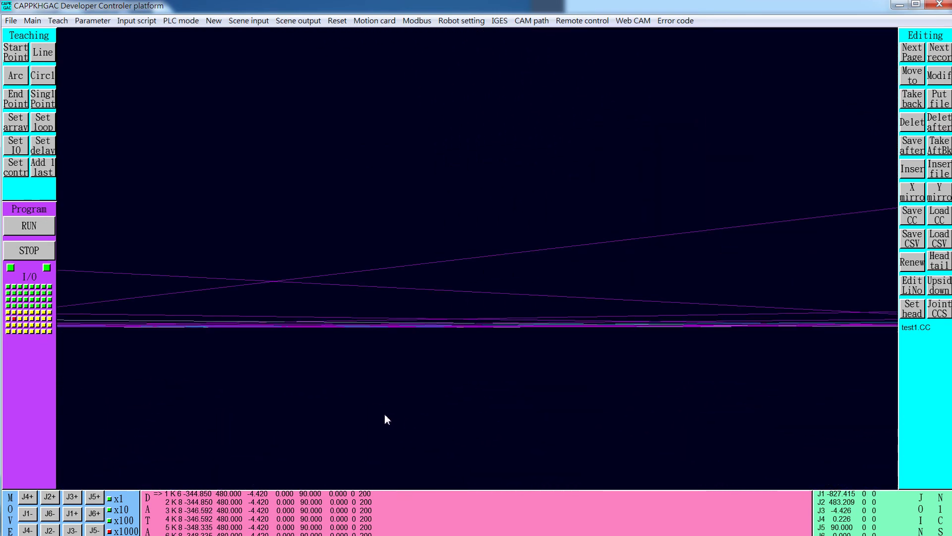
{"action": "scroll", "coordinate": [385, 414], "scroll_direction": "up", "scroll_amount": 1}
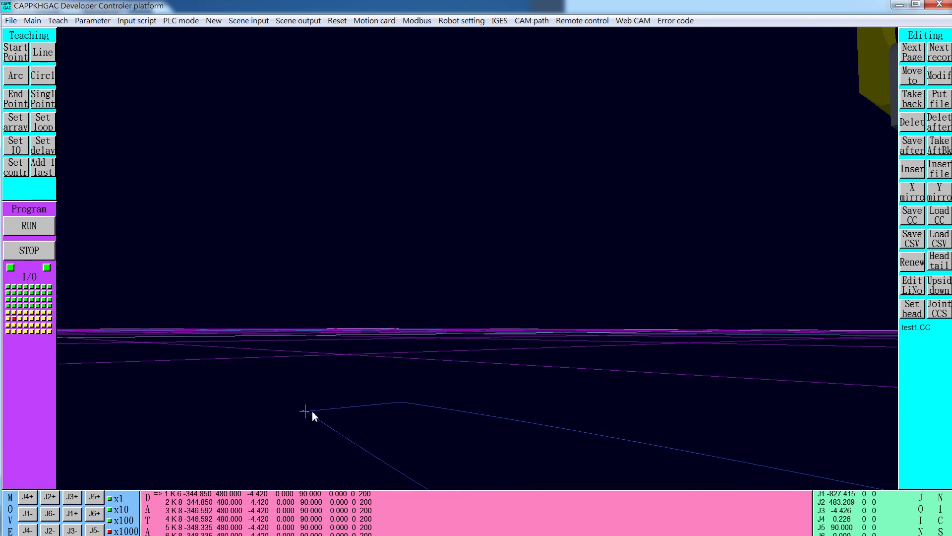
Step: Advance record by record from the path's start to record 22 at the first corner
{"action": "left_click", "coordinate": [946, 57]}
{"action": "left_click", "coordinate": [948, 58]}
{"action": "left_click", "coordinate": [947, 57]}
{"action": "left_click", "coordinate": [947, 58]}
{"action": "left_click", "coordinate": [947, 58]}
{"action": "left_click", "coordinate": [947, 58]}
{"action": "left_click", "coordinate": [947, 58]}
{"action": "left_click", "coordinate": [947, 57]}
{"action": "left_click", "coordinate": [947, 58]}
{"action": "left_click", "coordinate": [948, 57]}
{"action": "left_click", "coordinate": [947, 58]}
{"action": "left_click", "coordinate": [947, 57]}
{"action": "left_click", "coordinate": [947, 58]}
{"action": "left_click", "coordinate": [947, 58]}
{"action": "left_click", "coordinate": [947, 58]}
{"action": "left_click", "coordinate": [948, 59]}
{"action": "left_click", "coordinate": [948, 59]}
{"action": "left_click", "coordinate": [948, 59]}
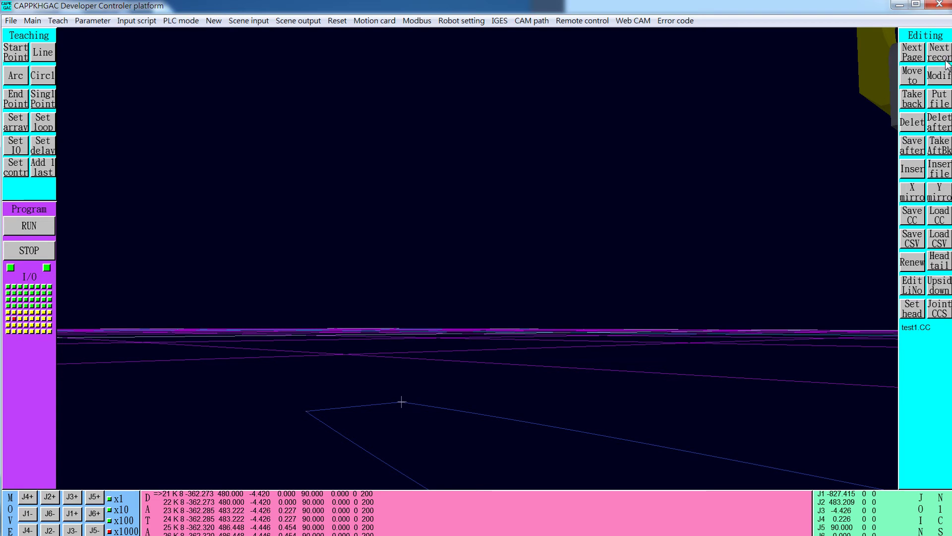
{"action": "left_click", "coordinate": [950, 59]}
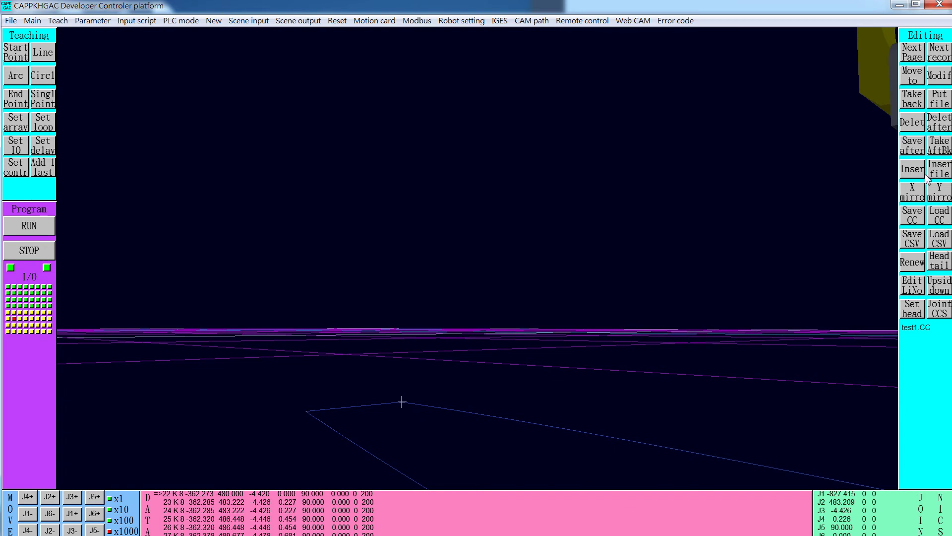
Step: Save the path records from record 22 onward as a command file named test3
{"action": "left_click", "coordinate": [911, 145]}
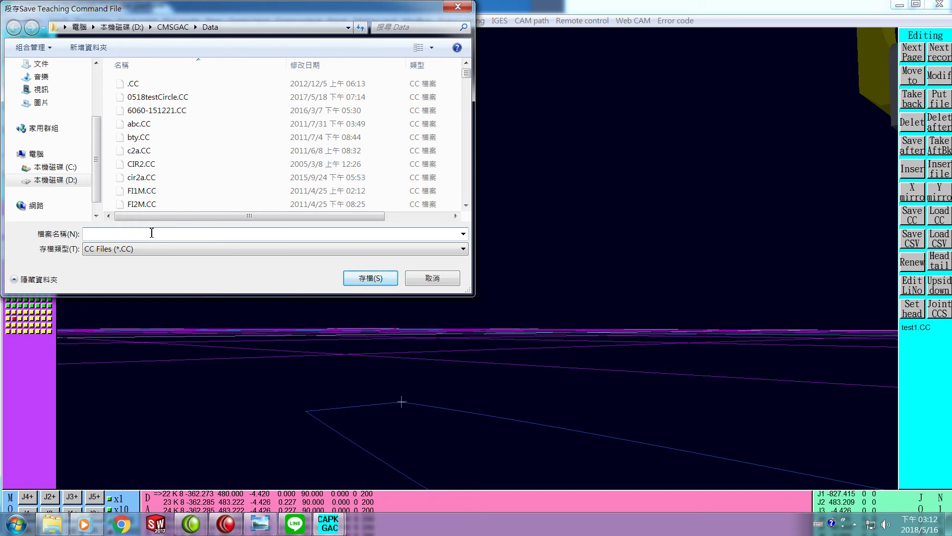
{"action": "type", "text": "te"}
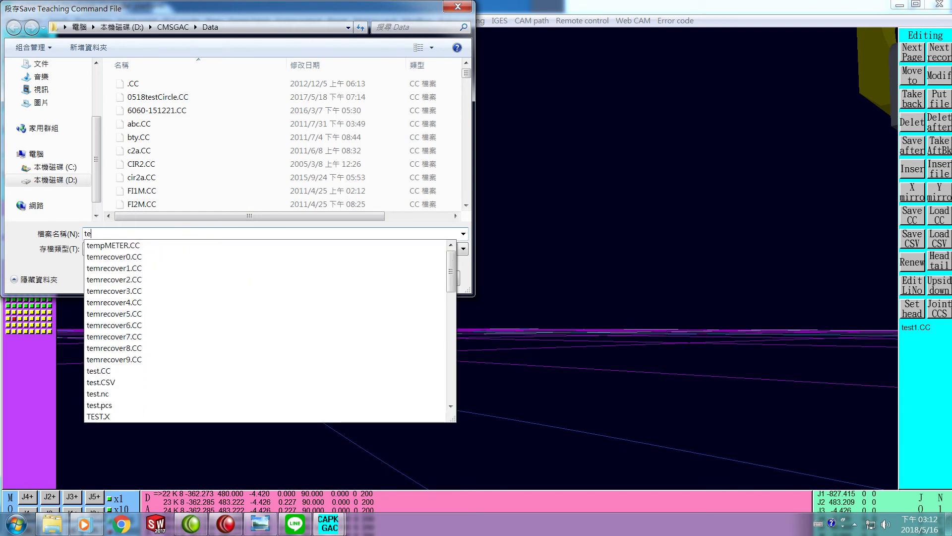
{"action": "type", "text": "st3"}
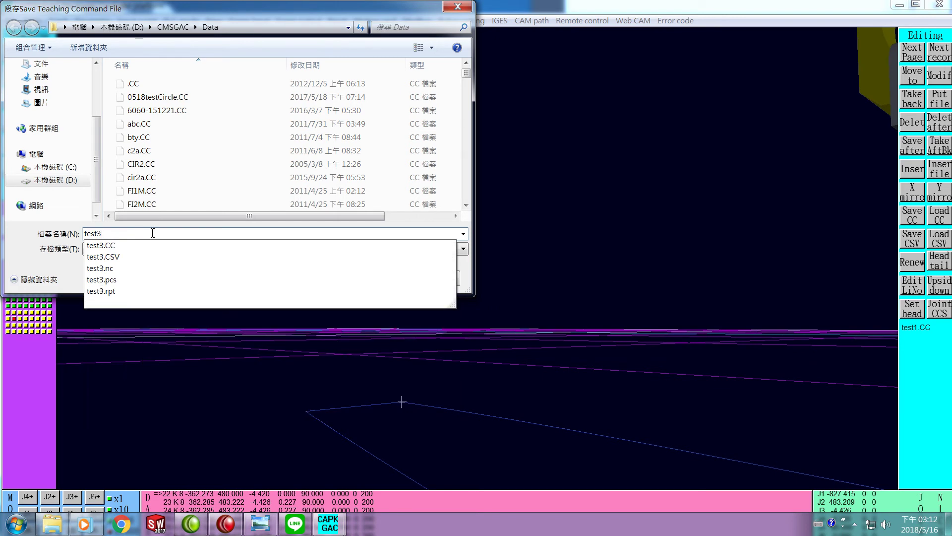
{"action": "key", "text": "Return"}
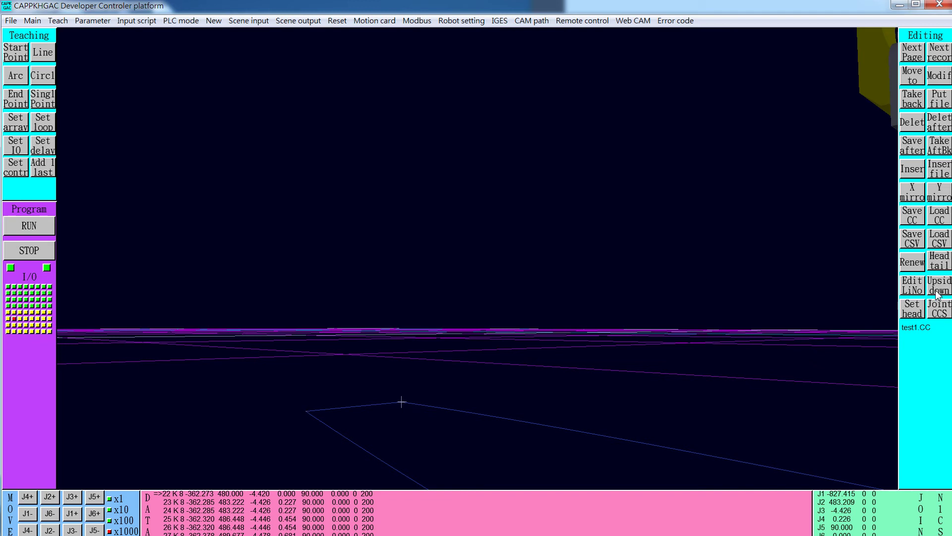
Step: Clear the current path records and load the test2 command file
{"action": "left_click", "coordinate": [912, 266]}
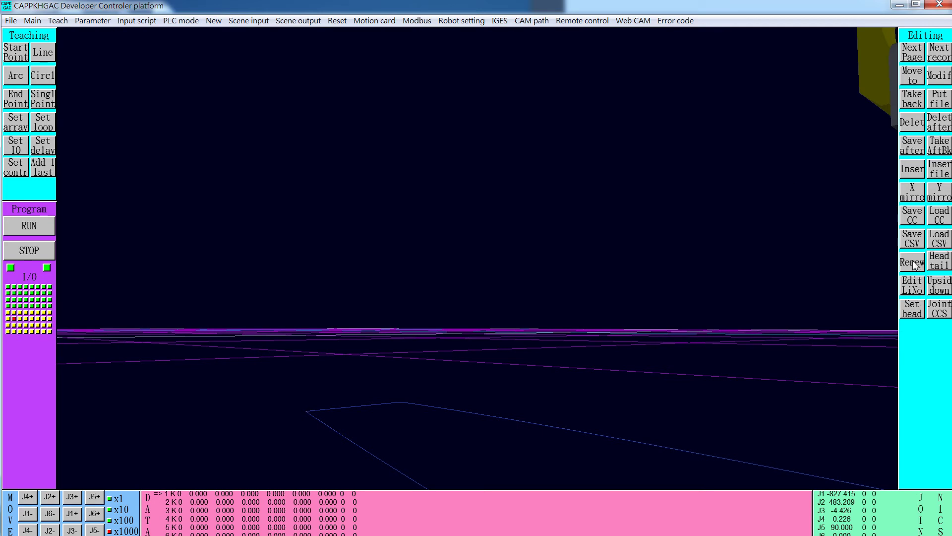
{"action": "left_click", "coordinate": [939, 217]}
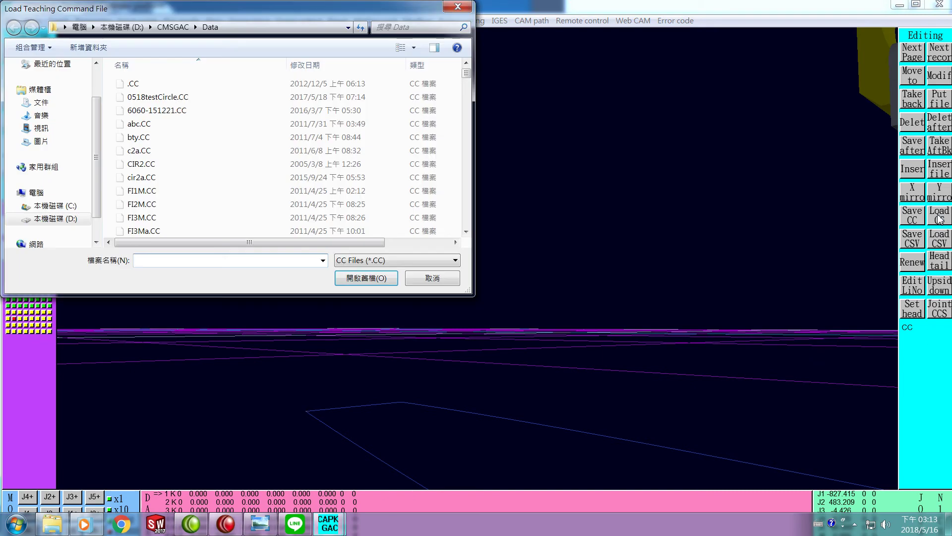
{"action": "type", "text": "test2"}
{"action": "key", "text": "Return"}
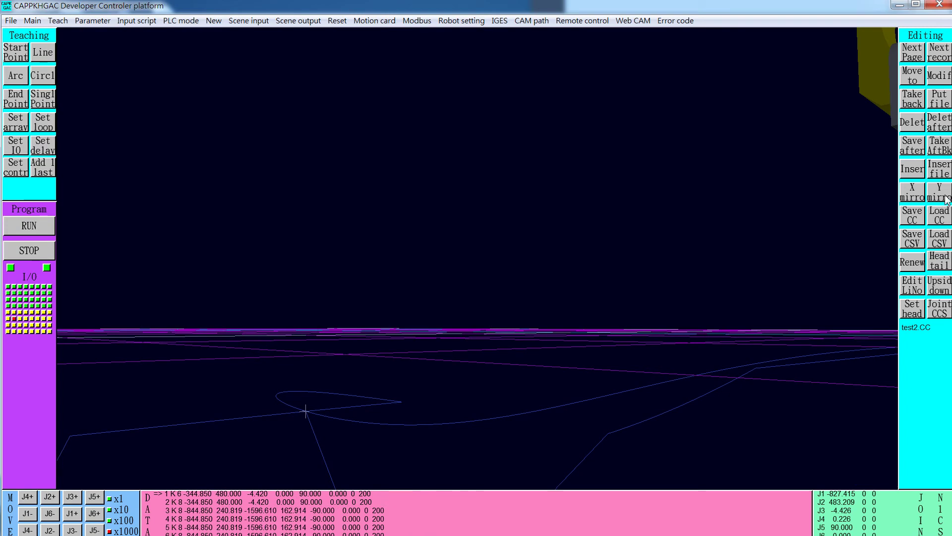
Step: Page through the test2 path records from the start to record 109 to follow the position along the path
{"action": "mouse_move", "coordinate": [942, 236]}
{"action": "left_mouse_down"}
{"action": "mouse_move", "coordinate": [951, 436]}
{"action": "mouse_move", "coordinate": [948, 348]}
{"action": "mouse_move", "coordinate": [951, 372]}
{"action": "left_mouse_up"}
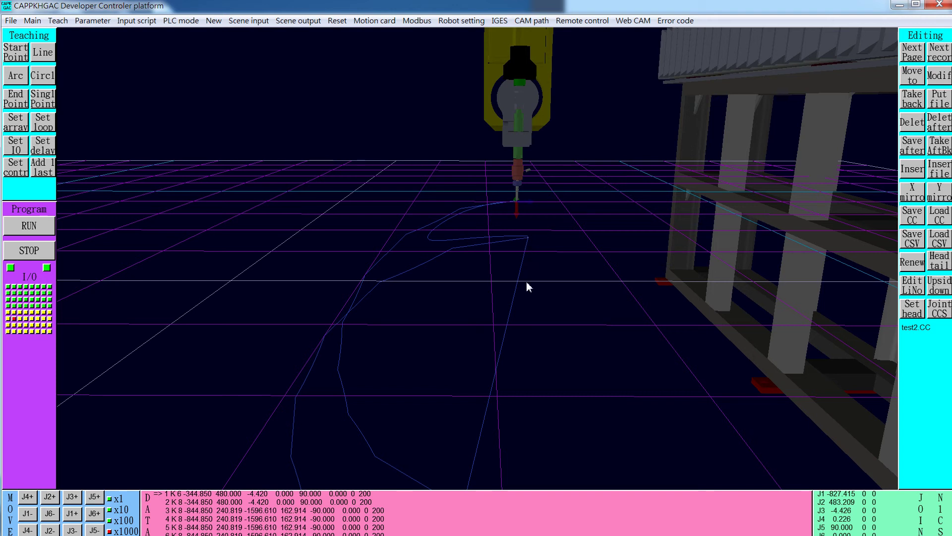
{"action": "left_click_drag", "start_coordinate": [501, 326], "coordinate": [484, 428]}
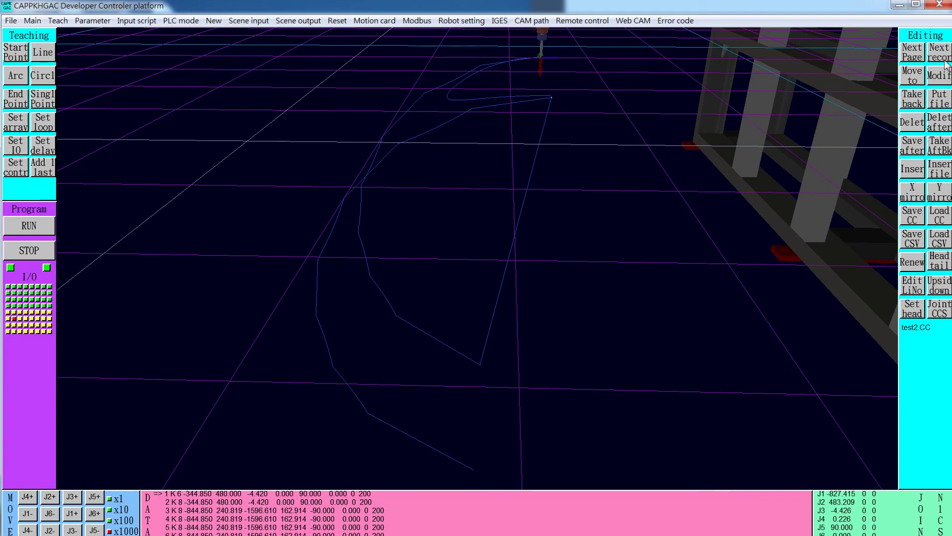
{"action": "left_click", "coordinate": [920, 60]}
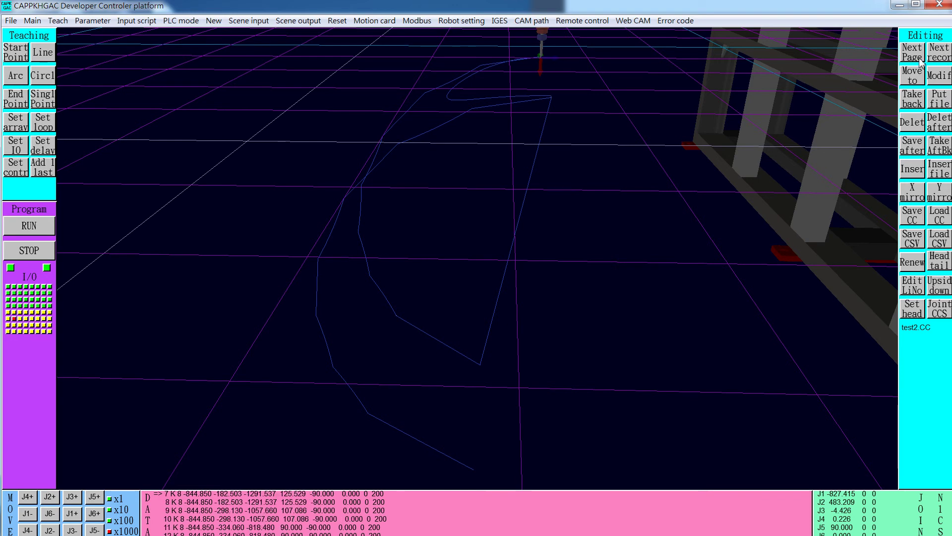
{"action": "left_click", "coordinate": [920, 61]}
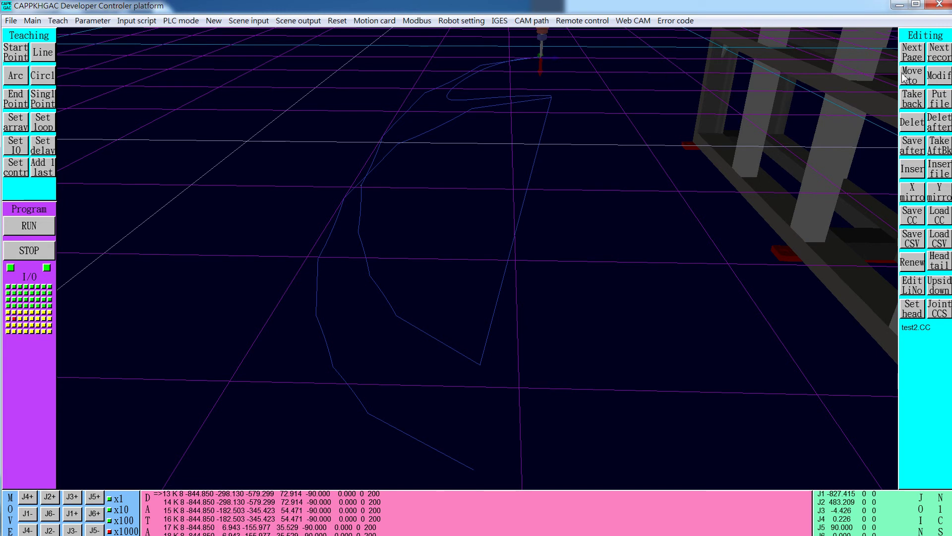
{"action": "left_click", "coordinate": [921, 62]}
{"action": "left_click", "coordinate": [921, 61]}
{"action": "left_click", "coordinate": [921, 61]}
{"action": "left_click", "coordinate": [921, 62]}
{"action": "left_click", "coordinate": [921, 61]}
{"action": "left_click", "coordinate": [921, 62]}
{"action": "left_click", "coordinate": [921, 62]}
{"action": "left_click", "coordinate": [921, 61]}
{"action": "left_click", "coordinate": [921, 62]}
{"action": "left_click", "coordinate": [921, 61]}
{"action": "left_click", "coordinate": [921, 62]}
{"action": "left_click", "coordinate": [921, 61]}
{"action": "left_click", "coordinate": [921, 61]}
{"action": "left_click", "coordinate": [921, 61]}
{"action": "left_click", "coordinate": [921, 61]}
{"action": "left_click", "coordinate": [921, 61]}
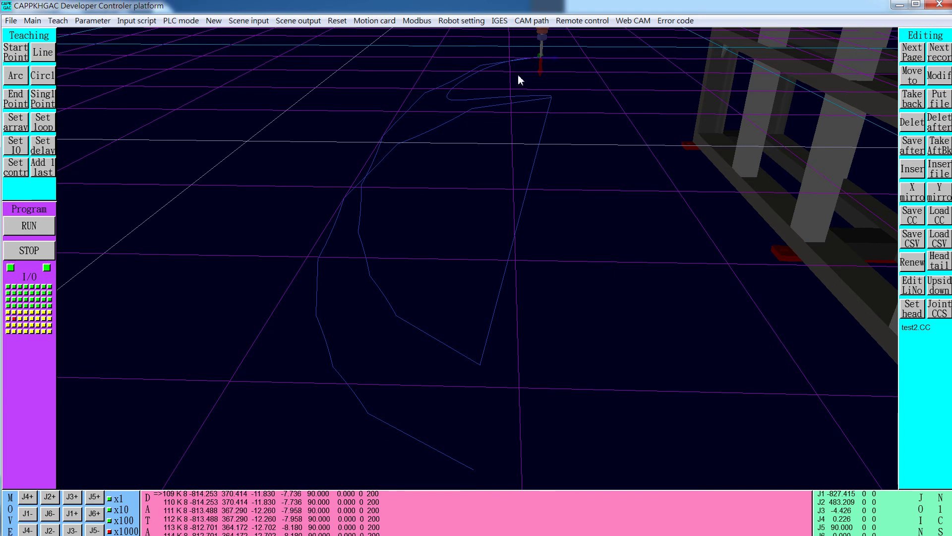
Step: Go to record 509 and on to record 609 to check their positions along the curve
{"action": "left_click", "coordinate": [915, 291]}
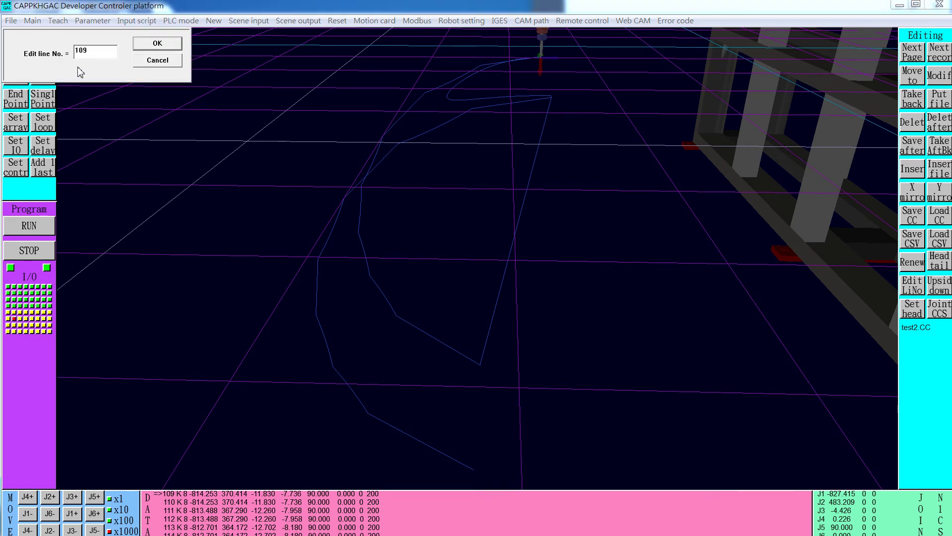
{"action": "left_click_drag", "start_coordinate": [79, 54], "coordinate": [72, 52]}
{"action": "type", "text": "5"}
{"action": "left_click", "coordinate": [164, 48]}
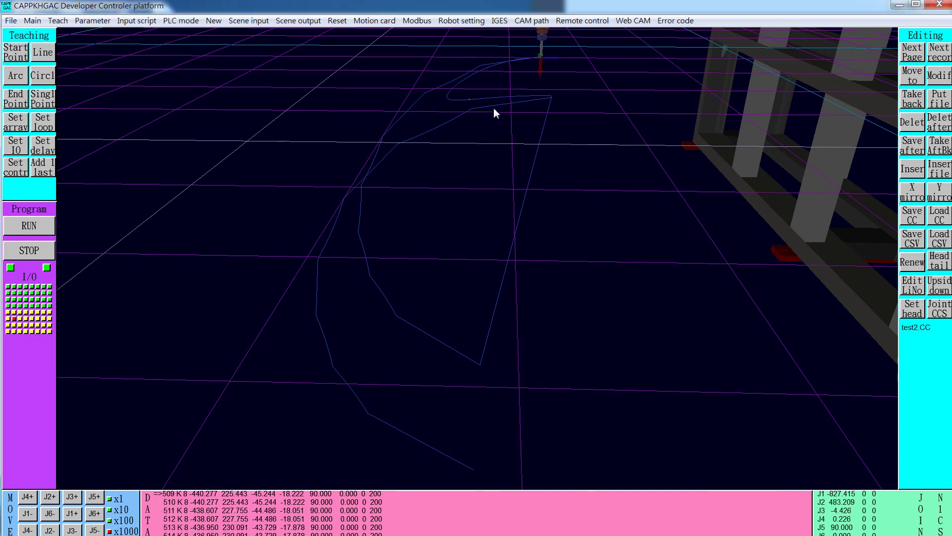
{"action": "left_click", "coordinate": [912, 287]}
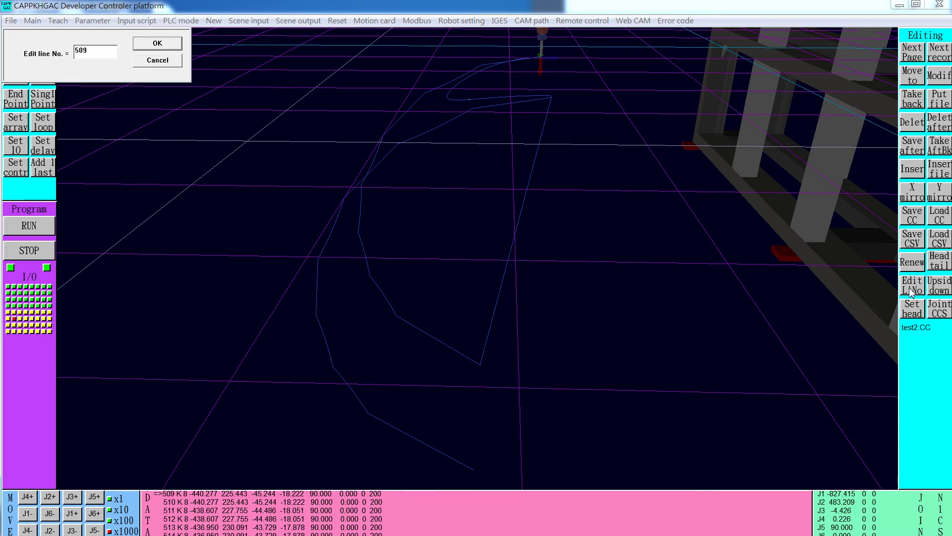
{"action": "left_click_drag", "start_coordinate": [80, 51], "coordinate": [62, 56]}
{"action": "type", "text": "6"}
{"action": "left_click", "coordinate": [152, 47]}
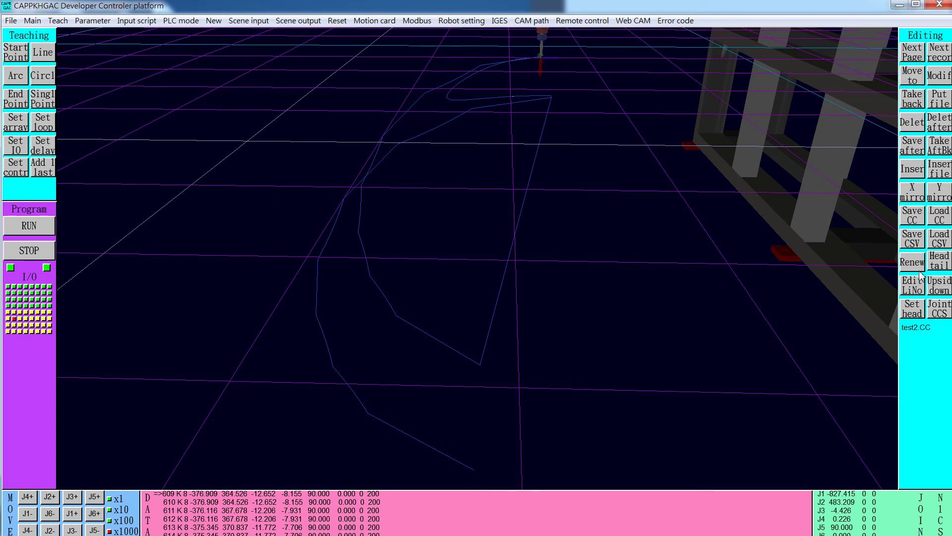
Step: Go to record 679 near the far corner and advance to record 682 at the end of the curve
{"action": "left_click", "coordinate": [912, 287]}
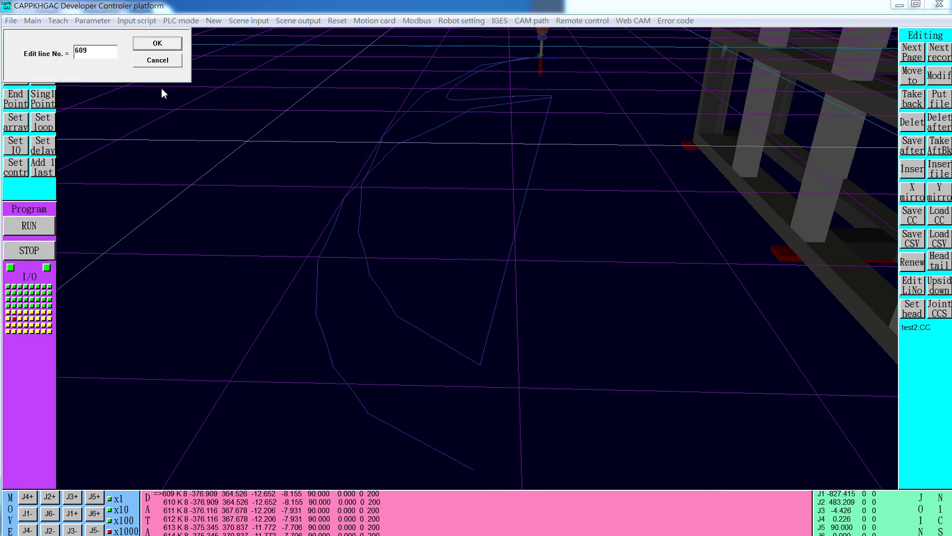
{"action": "left_click_drag", "start_coordinate": [75, 51], "coordinate": [84, 50]}
{"action": "left_click", "coordinate": [85, 50]}
{"action": "left_click", "coordinate": [170, 49]}
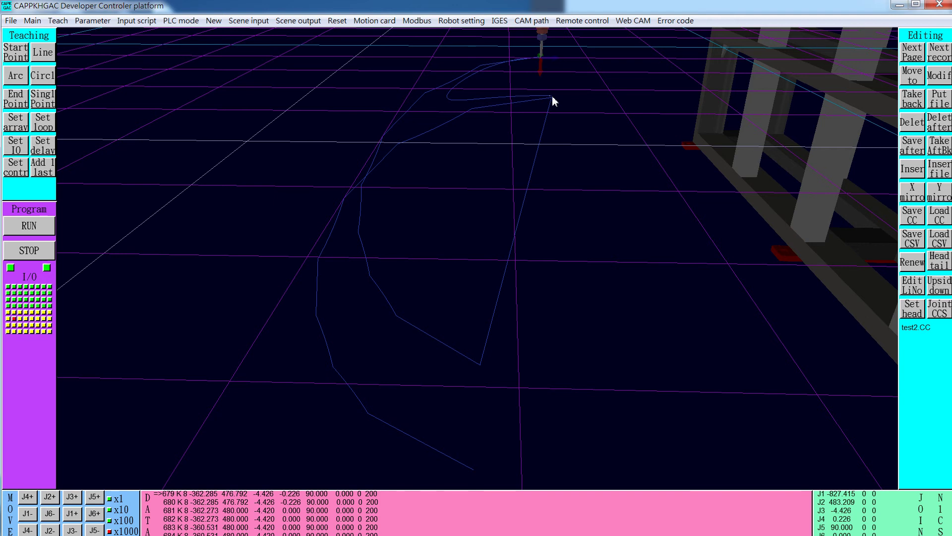
{"action": "scroll", "coordinate": [554, 102], "scroll_direction": "up", "scroll_amount": 8}
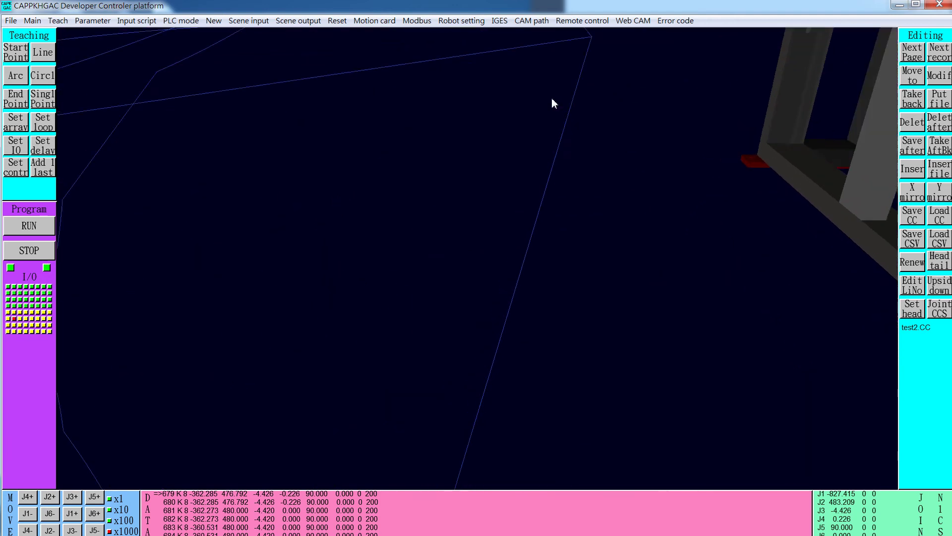
{"action": "left_click_drag", "start_coordinate": [554, 97], "coordinate": [557, 73]}
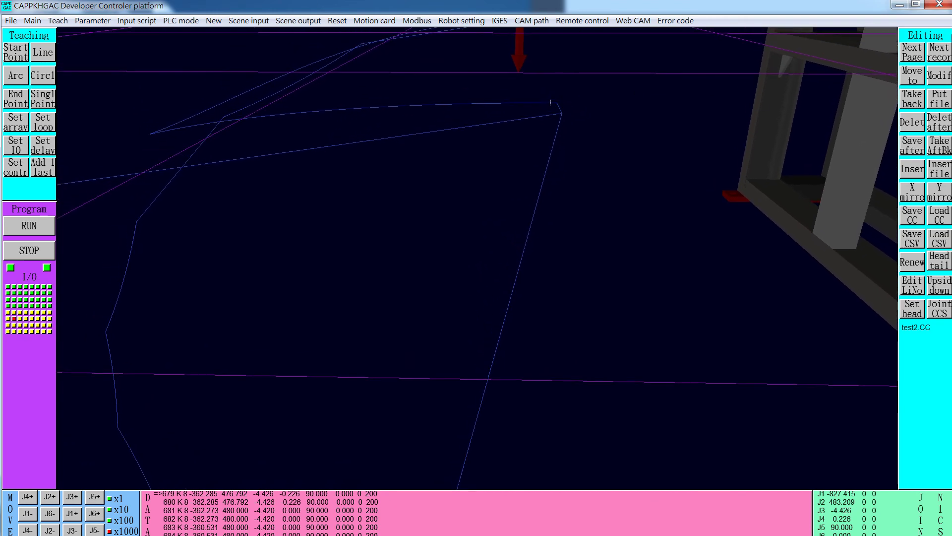
{"action": "left_click", "coordinate": [946, 58]}
{"action": "left_click", "coordinate": [946, 59]}
{"action": "left_click", "coordinate": [946, 59]}
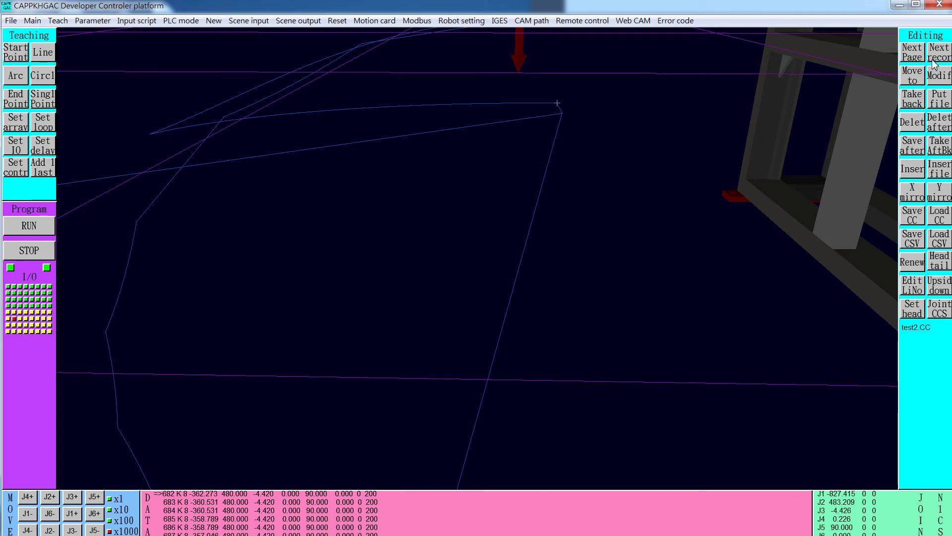
Step: Settle on record 681 at the curve's end corner and delete all path records after it
{"action": "left_click", "coordinate": [934, 62]}
{"action": "left_click", "coordinate": [947, 57]}
{"action": "left_click", "coordinate": [945, 59]}
{"action": "left_click", "coordinate": [935, 62]}
{"action": "left_click", "coordinate": [941, 125]}
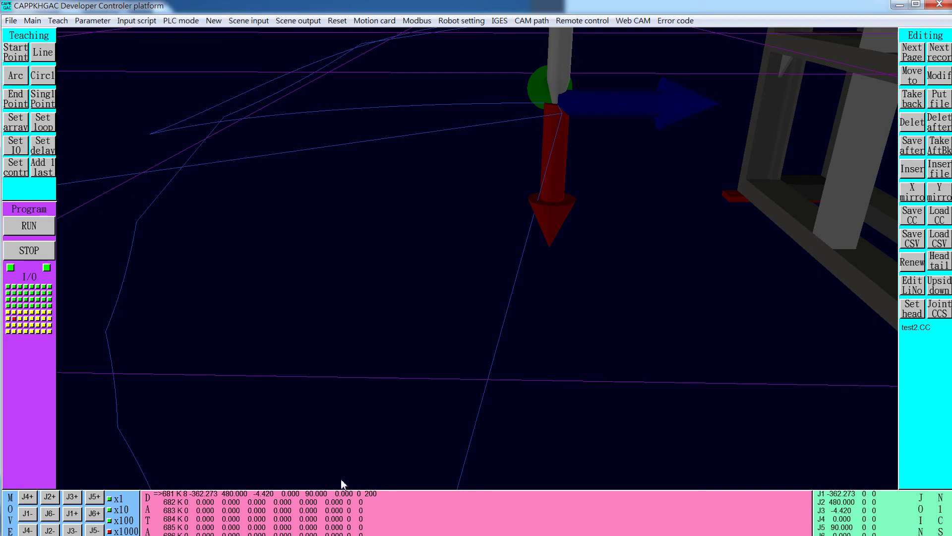
Step: Go to record 281 and on to record 81 near the curve's starting end
{"action": "scroll", "coordinate": [361, 452], "scroll_direction": "down", "scroll_amount": 5}
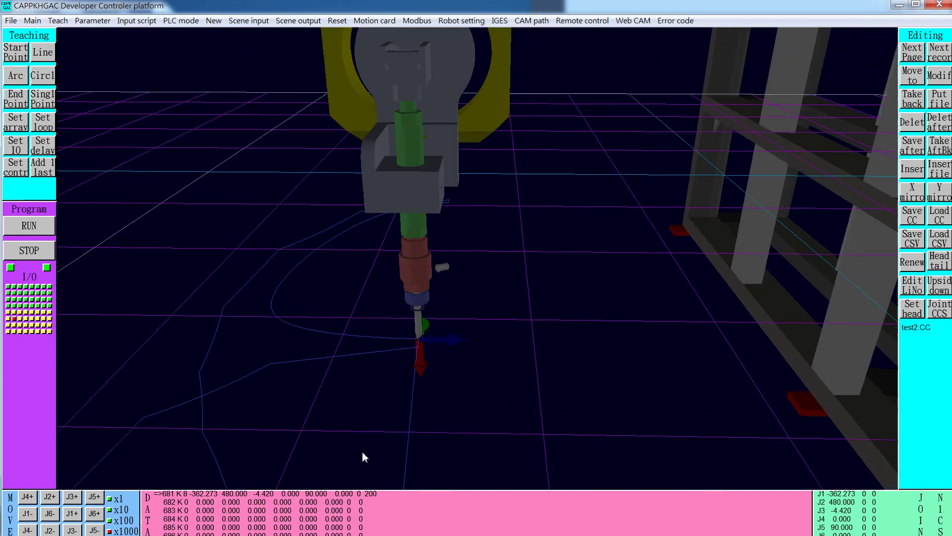
{"action": "left_click_drag", "start_coordinate": [367, 455], "coordinate": [401, 346]}
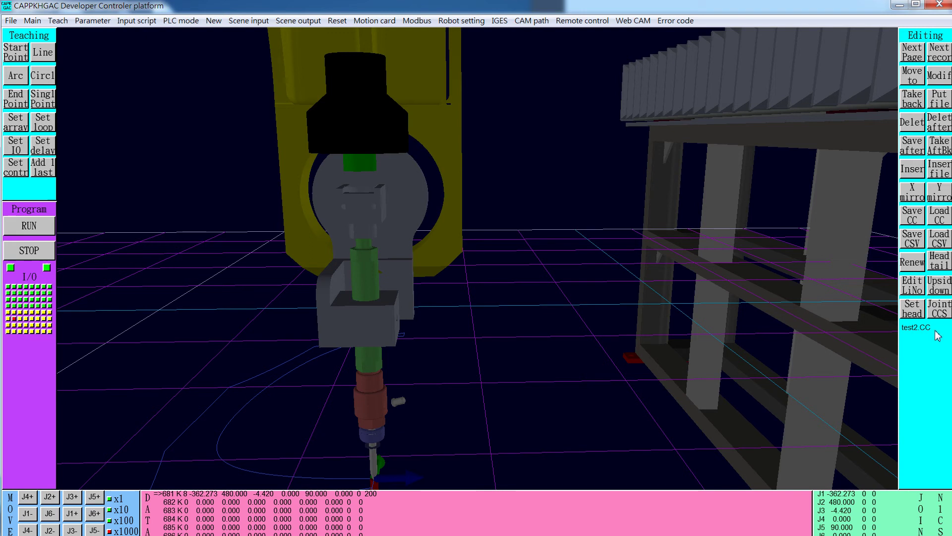
{"action": "left_click", "coordinate": [912, 288]}
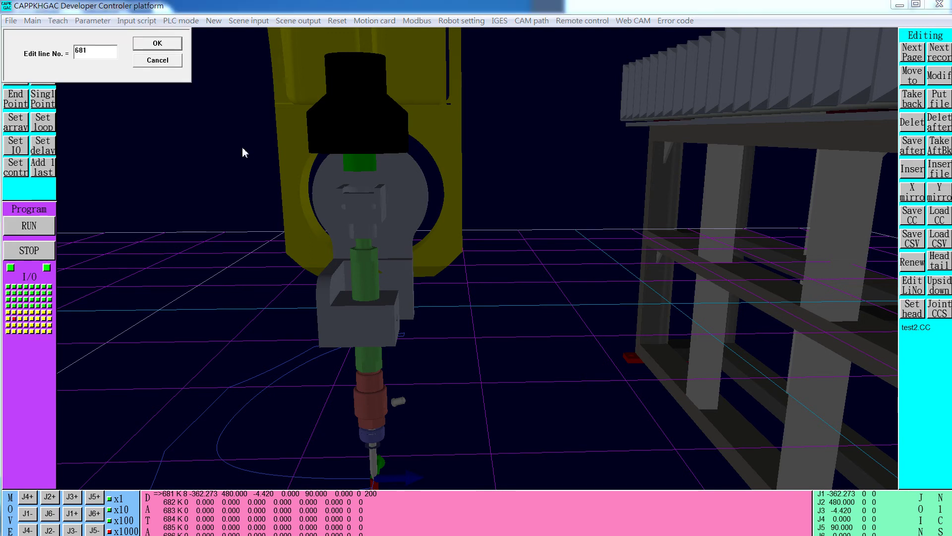
{"action": "left_click_drag", "start_coordinate": [77, 50], "coordinate": [72, 51]}
{"action": "type", "text": "2"}
{"action": "left_click", "coordinate": [165, 45]}
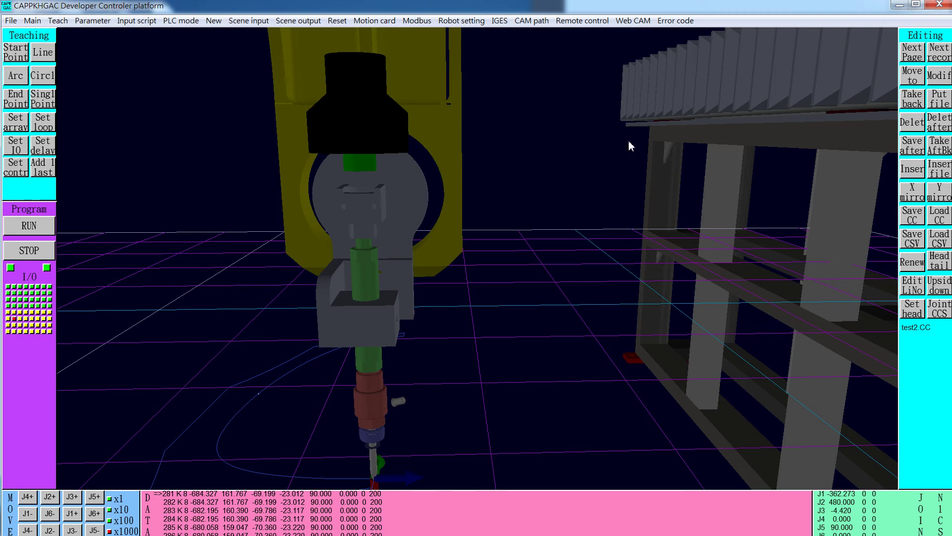
{"action": "left_click", "coordinate": [919, 288]}
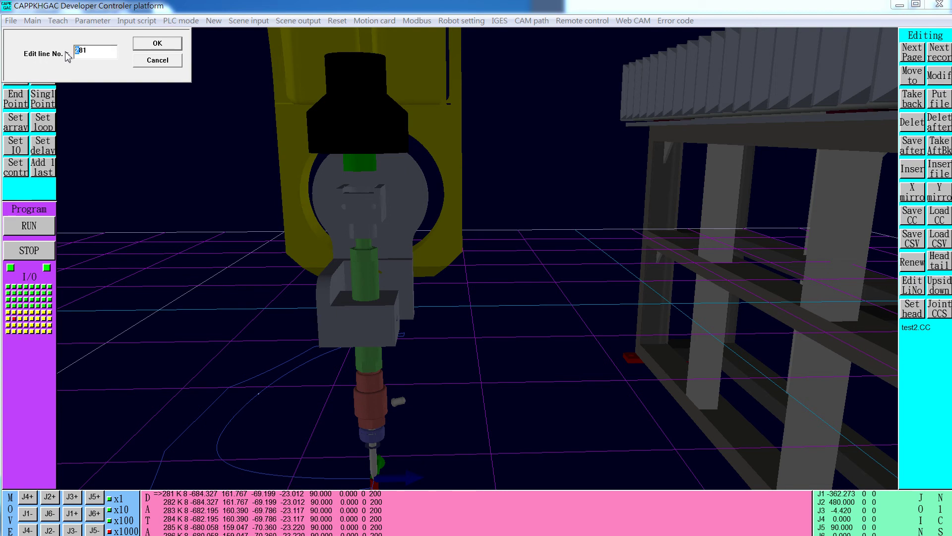
{"action": "key", "text": "Delete"}
{"action": "left_click", "coordinate": [164, 46]}
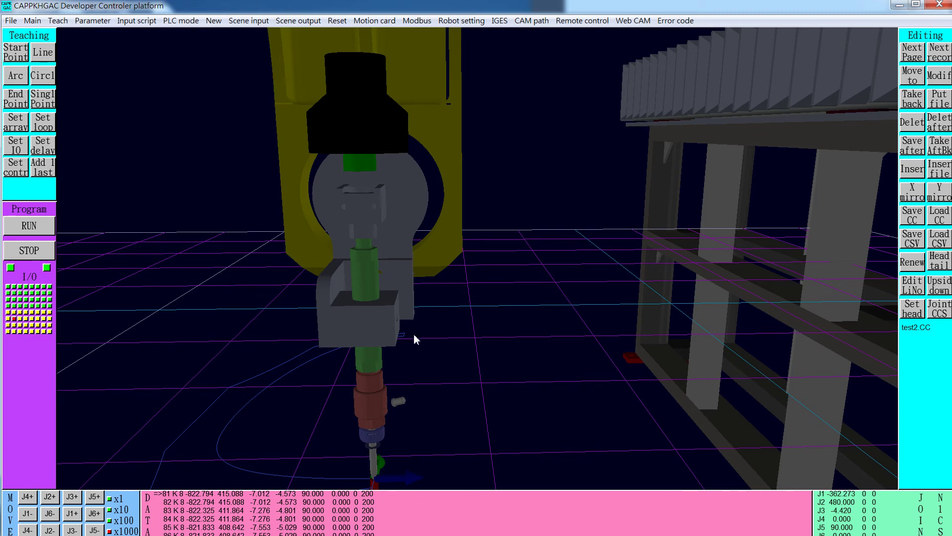
Step: Reset the robot's joint positions to zero to clear it away from the path's starting corner
{"action": "left_click", "coordinate": [338, 20]}
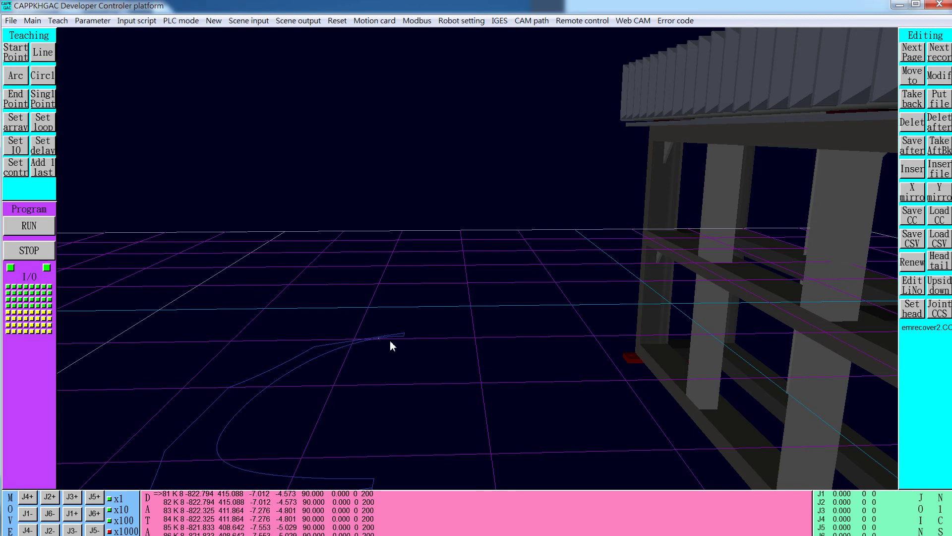
{"action": "scroll", "coordinate": [390, 340], "scroll_direction": "up", "scroll_amount": 5}
{"action": "scroll", "coordinate": [397, 353], "scroll_direction": "up", "scroll_amount": 5}
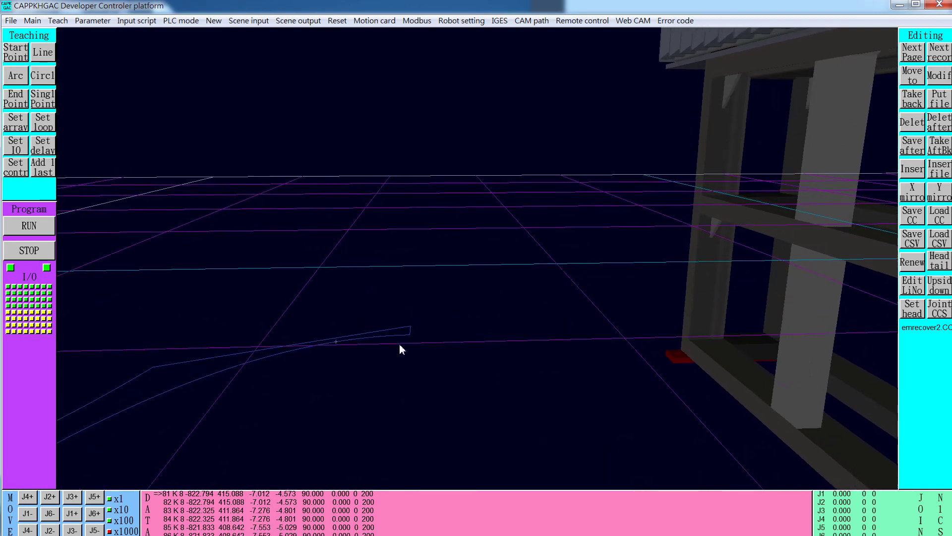
{"action": "scroll", "coordinate": [404, 346], "scroll_direction": "down", "scroll_amount": 5}
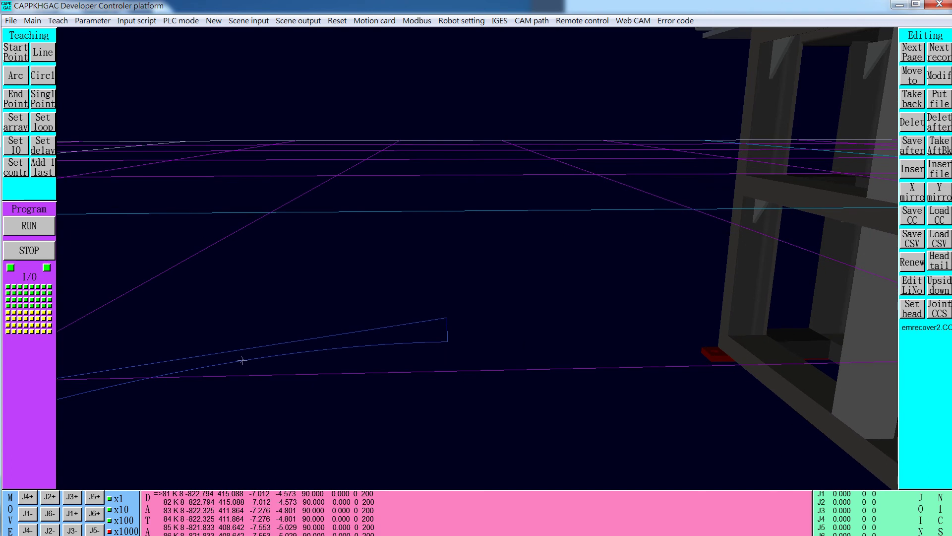
Step: Step back record by record from record 81 to record 42 at the curve's starting corner
{"action": "right_click", "coordinate": [933, 58]}
{"action": "right_click", "coordinate": [934, 58]}
{"action": "right_click", "coordinate": [933, 59]}
{"action": "right_click", "coordinate": [933, 59]}
{"action": "right_click", "coordinate": [934, 58]}
{"action": "right_click", "coordinate": [934, 59]}
{"action": "right_click", "coordinate": [934, 59]}
{"action": "right_click", "coordinate": [933, 58]}
{"action": "right_click", "coordinate": [934, 58]}
{"action": "right_click", "coordinate": [933, 59]}
{"action": "right_click", "coordinate": [934, 59]}
{"action": "right_click", "coordinate": [934, 59]}
{"action": "right_click", "coordinate": [933, 59]}
{"action": "right_click", "coordinate": [933, 59]}
{"action": "right_click", "coordinate": [933, 58]}
{"action": "right_click", "coordinate": [934, 59]}
{"action": "right_click", "coordinate": [933, 59]}
{"action": "right_click", "coordinate": [934, 58]}
{"action": "right_click", "coordinate": [933, 59]}
{"action": "right_click", "coordinate": [934, 59]}
{"action": "right_click", "coordinate": [934, 58]}
{"action": "right_click", "coordinate": [933, 58]}
{"action": "right_click", "coordinate": [933, 58]}
{"action": "right_click", "coordinate": [934, 58]}
{"action": "right_click", "coordinate": [934, 58]}
{"action": "right_click", "coordinate": [933, 58]}
{"action": "right_click", "coordinate": [934, 58]}
{"action": "right_click", "coordinate": [934, 59]}
{"action": "right_click", "coordinate": [934, 59]}
{"action": "right_click", "coordinate": [933, 58]}
{"action": "right_click", "coordinate": [934, 59]}
{"action": "right_click", "coordinate": [934, 59]}
{"action": "right_click", "coordinate": [934, 59]}
{"action": "right_click", "coordinate": [934, 58]}
{"action": "right_click", "coordinate": [934, 59]}
{"action": "right_click", "coordinate": [934, 58]}
{"action": "right_click", "coordinate": [934, 58]}
{"action": "right_click", "coordinate": [934, 59]}
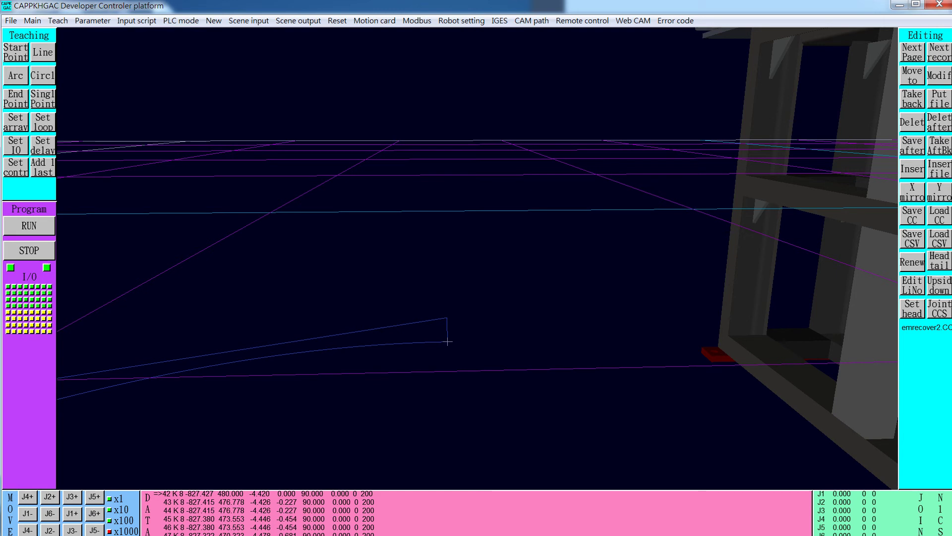
Step: Save the path records from record 42 onward as a command file named test4
{"action": "left_click", "coordinate": [914, 146]}
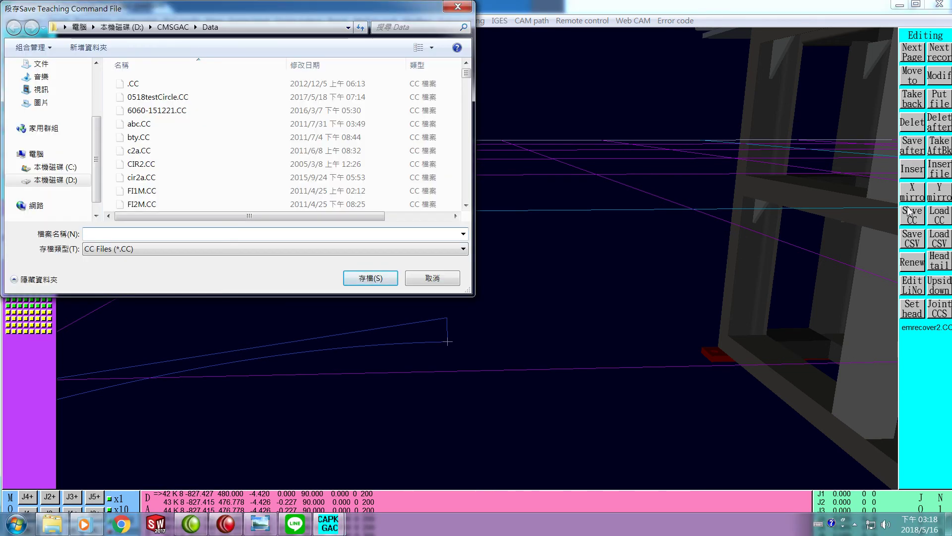
{"action": "type", "text": "test4"}
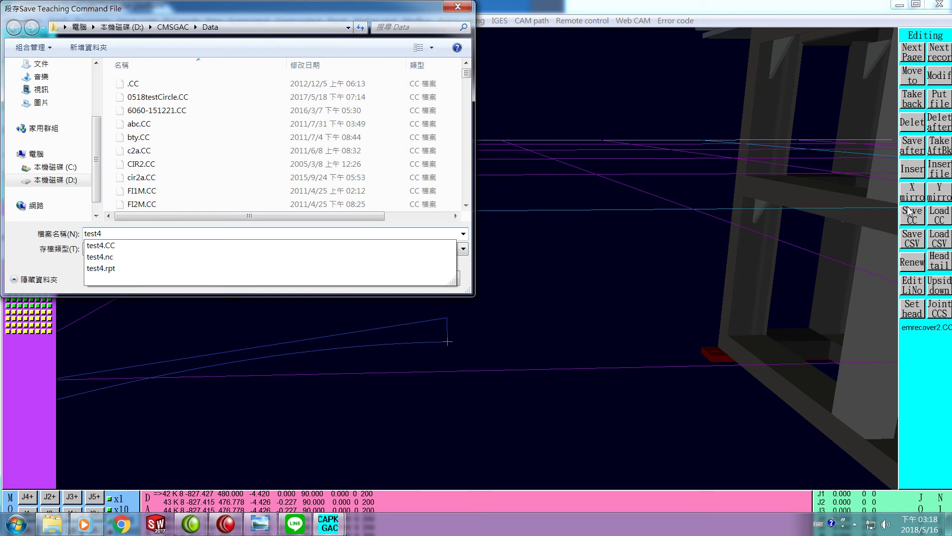
{"action": "key", "text": "Return"}
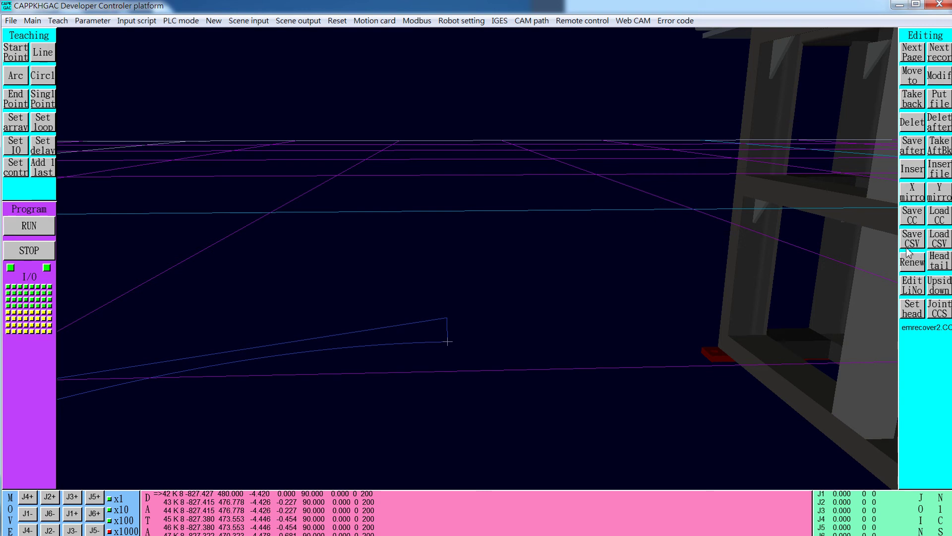
Step: Clear the current teaching data and load the test3 command file
{"action": "left_click", "coordinate": [914, 266]}
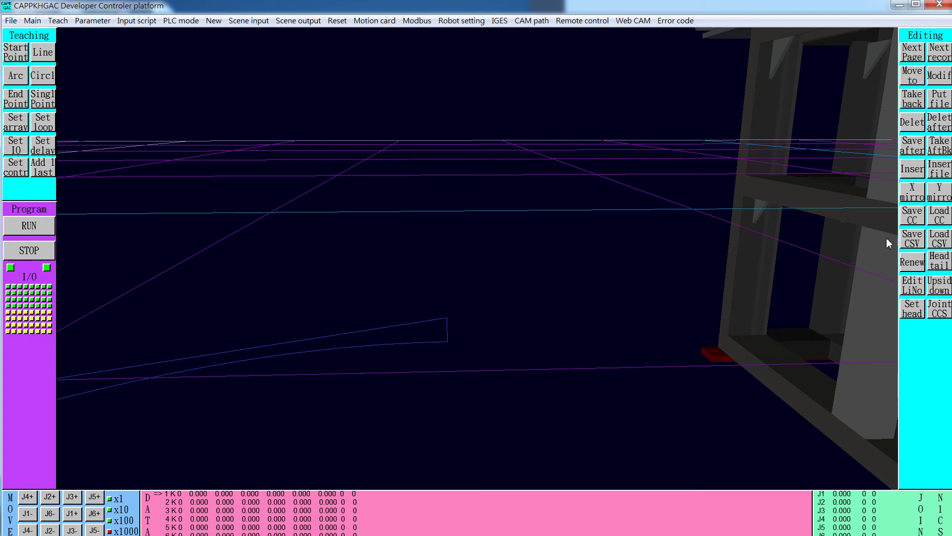
{"action": "left_click", "coordinate": [939, 218]}
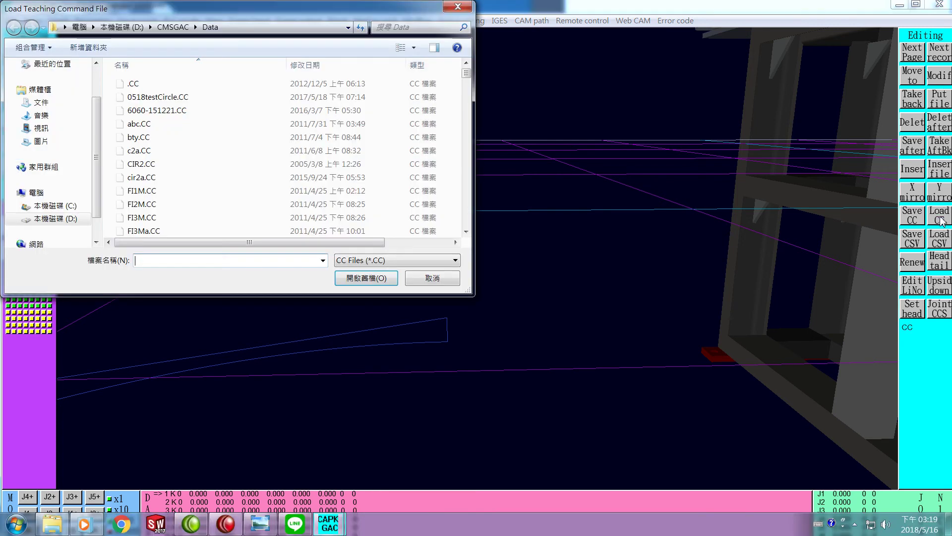
{"action": "type", "text": "test3"}
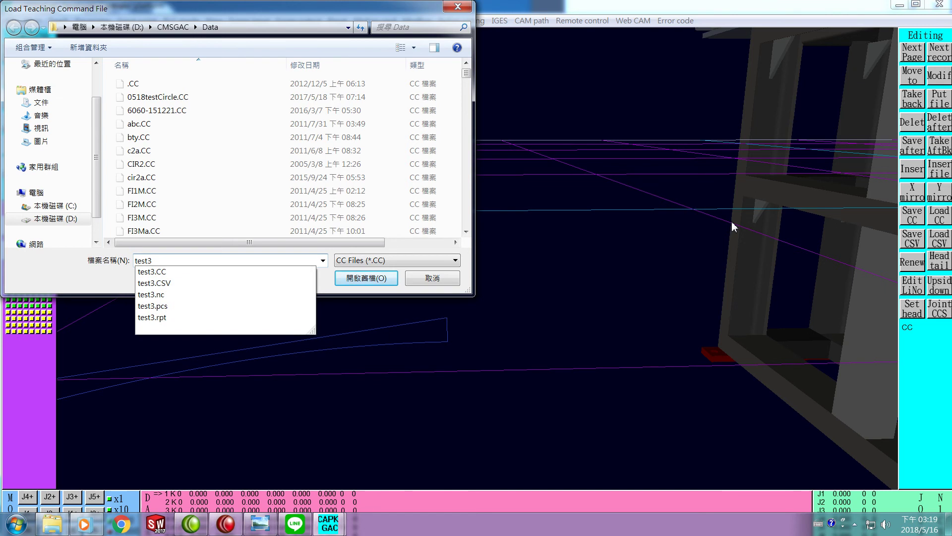
{"action": "key", "text": "Return"}
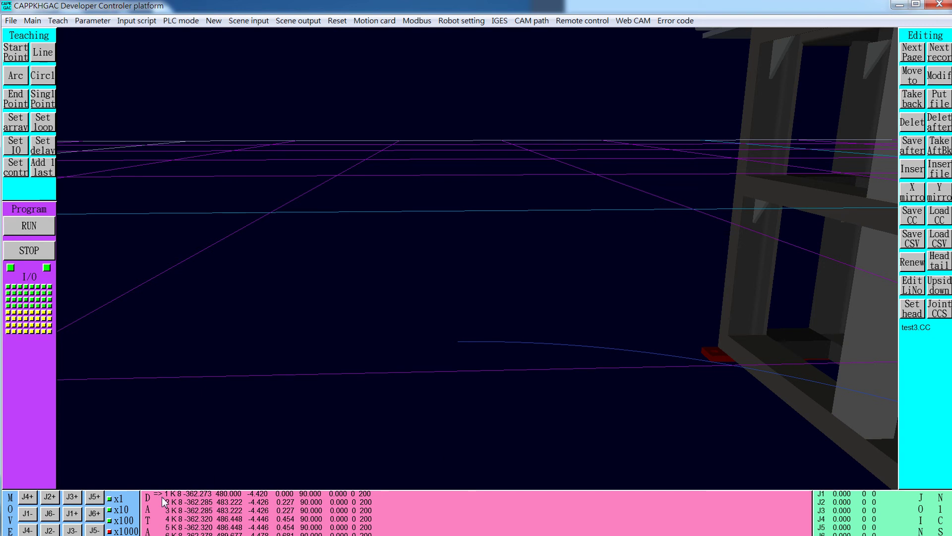
Step: Set the data type K of the first record to 6
{"action": "left_click", "coordinate": [939, 77]}
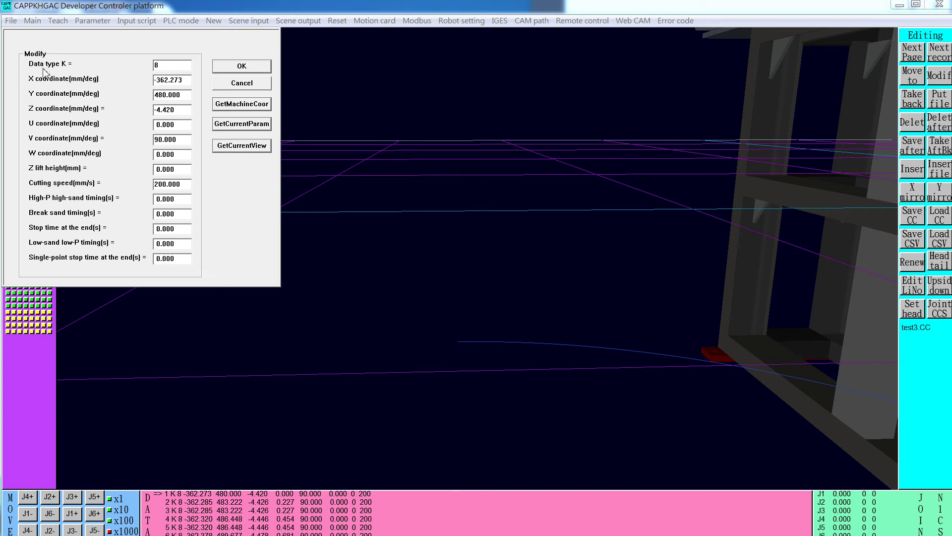
{"action": "double_click", "coordinate": [164, 64]}
{"action": "type", "text": "6"}
{"action": "left_click", "coordinate": [249, 67]}
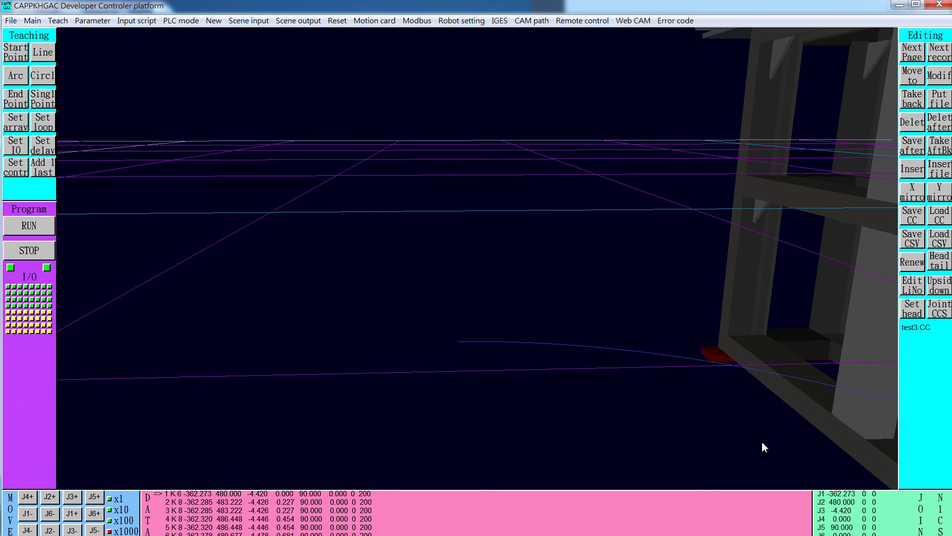
Step: Move the robot to the last record of the test3 path and append the test4 command file there
{"action": "left_click", "coordinate": [946, 266]}
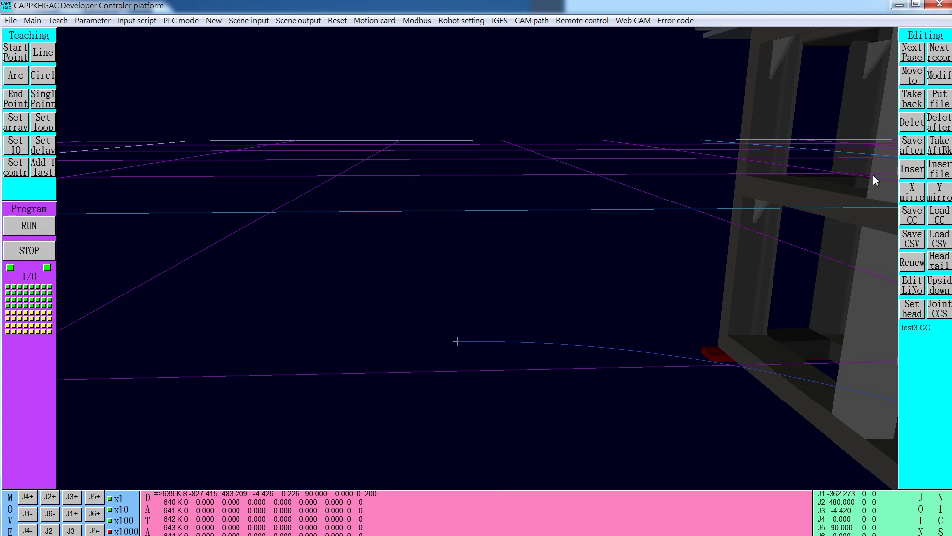
{"action": "left_click", "coordinate": [911, 80]}
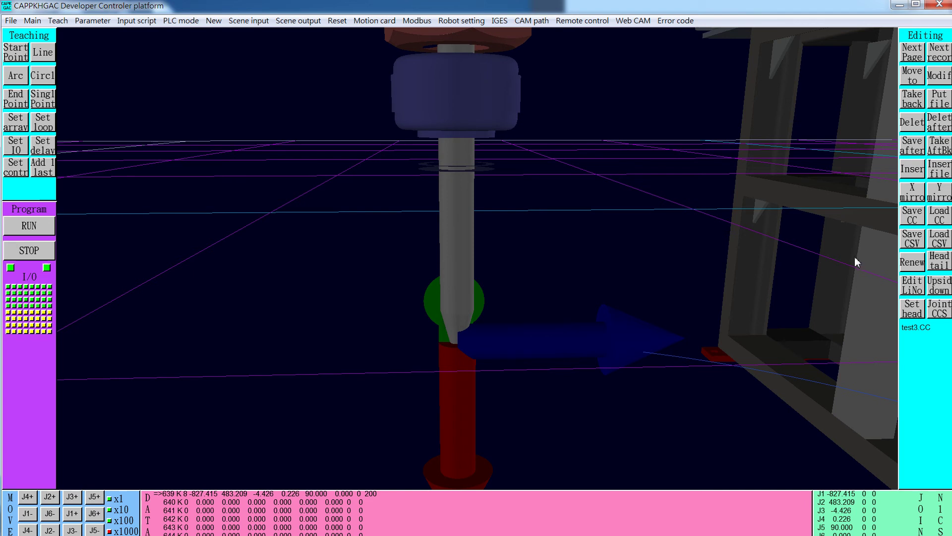
{"action": "left_click", "coordinate": [939, 104]}
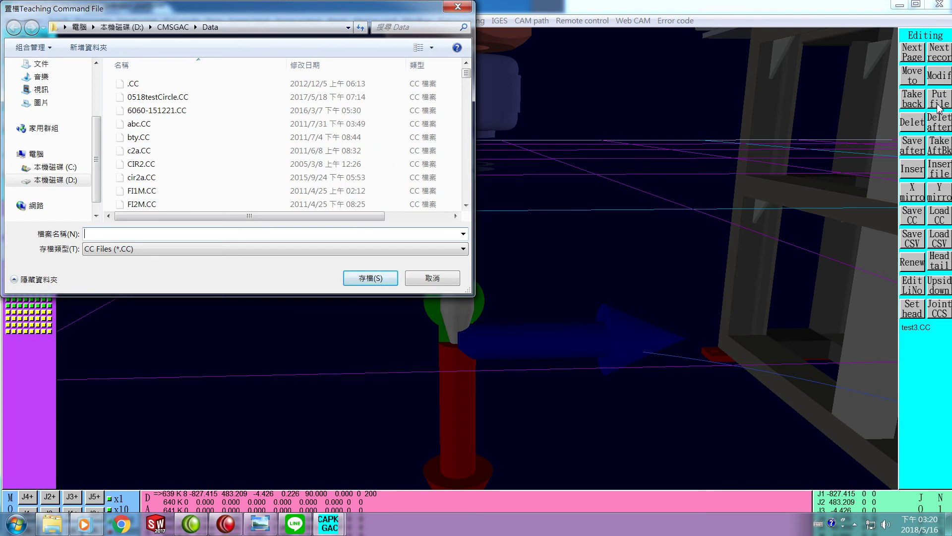
{"action": "type", "text": "test4"}
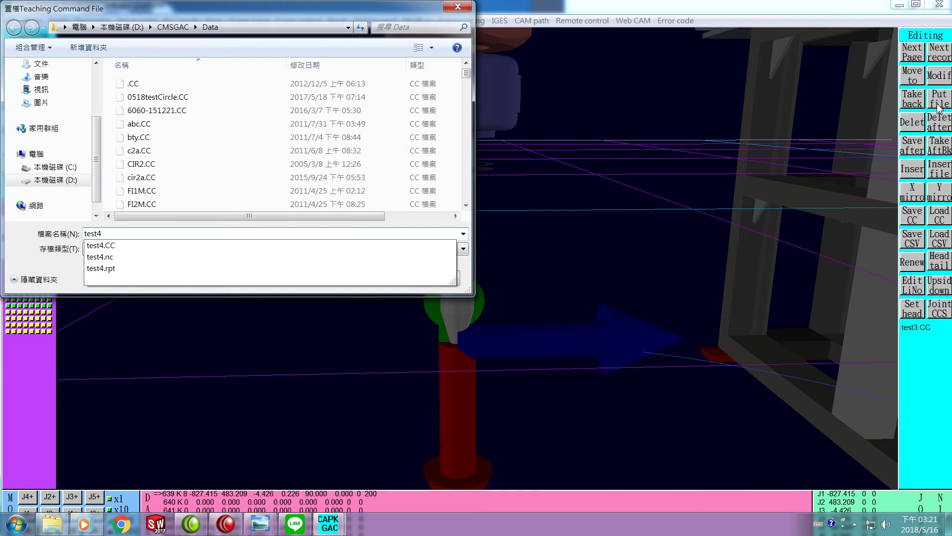
{"action": "key", "text": "Return"}
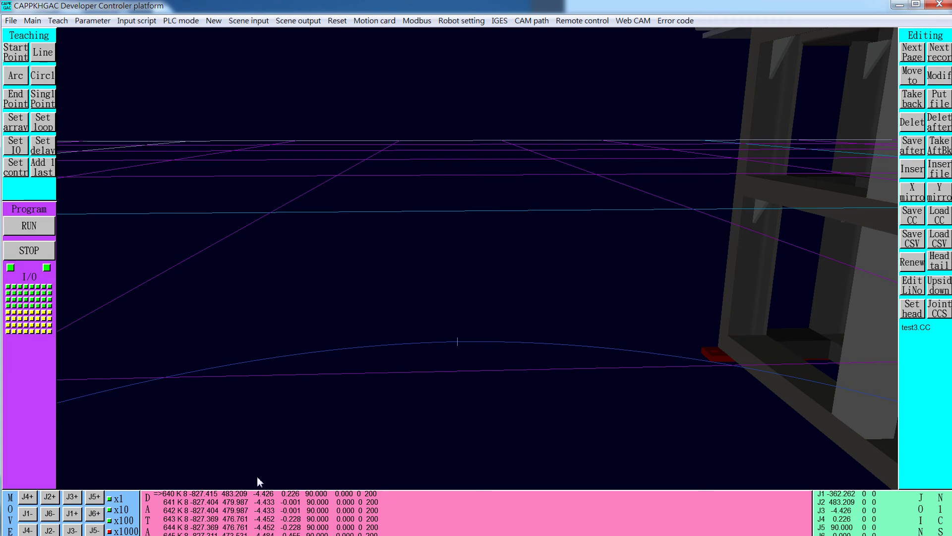
Step: Set the data type K of the combined path's last record to 10
{"action": "left_click", "coordinate": [939, 261]}
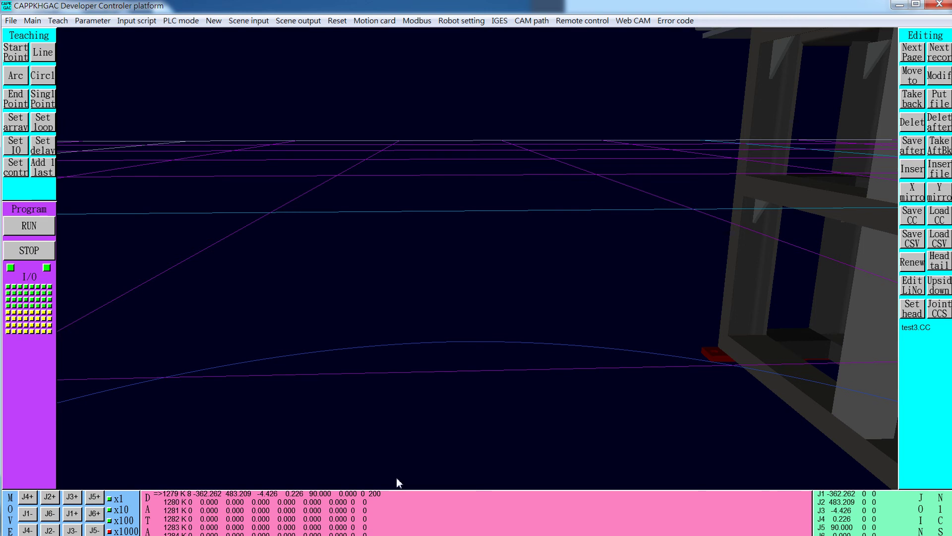
{"action": "left_click", "coordinate": [946, 78]}
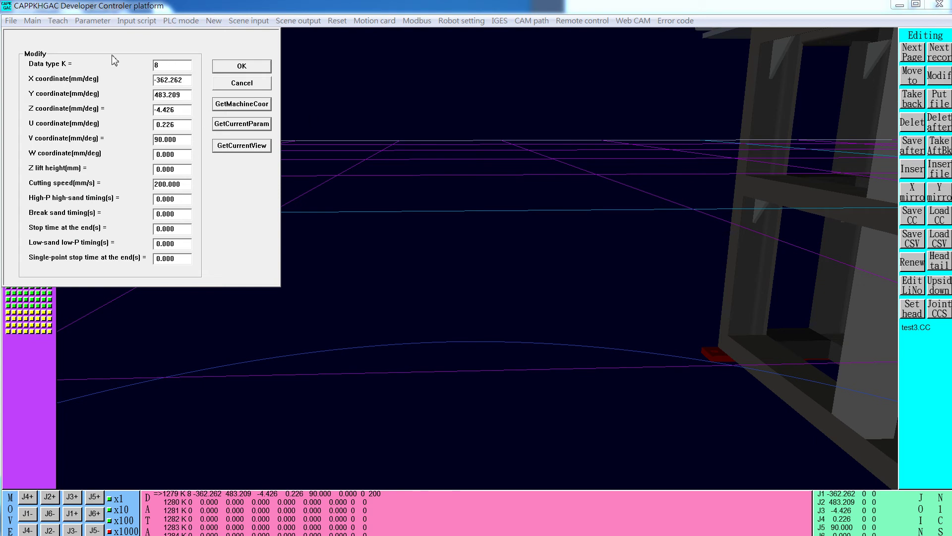
{"action": "left_click_drag", "start_coordinate": [164, 64], "coordinate": [149, 75]}
{"action": "type", "text": "10"}
{"action": "left_click", "coordinate": [241, 67]}
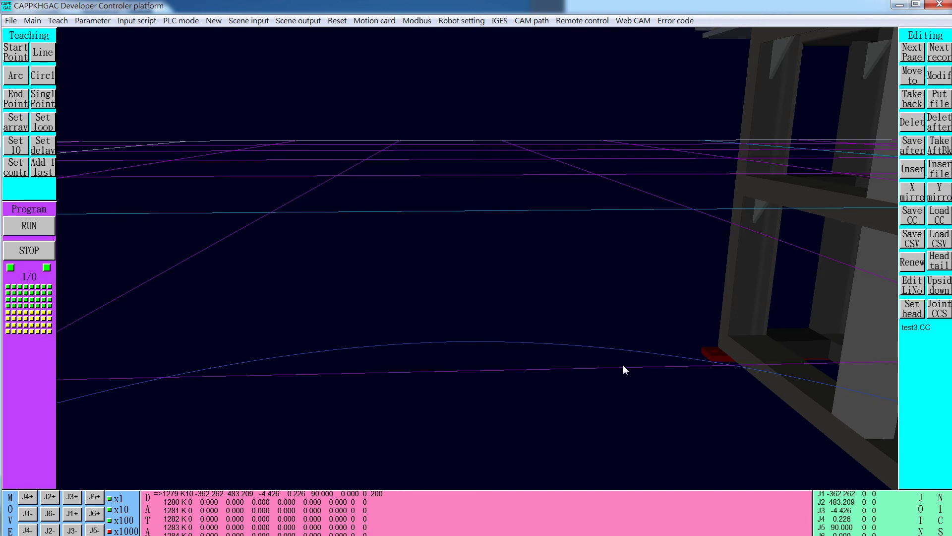
Step: Examine the joined path from above and its last records 1277 to 1279, and return to the first record
{"action": "scroll", "coordinate": [623, 364], "scroll_direction": "up", "scroll_amount": 10}
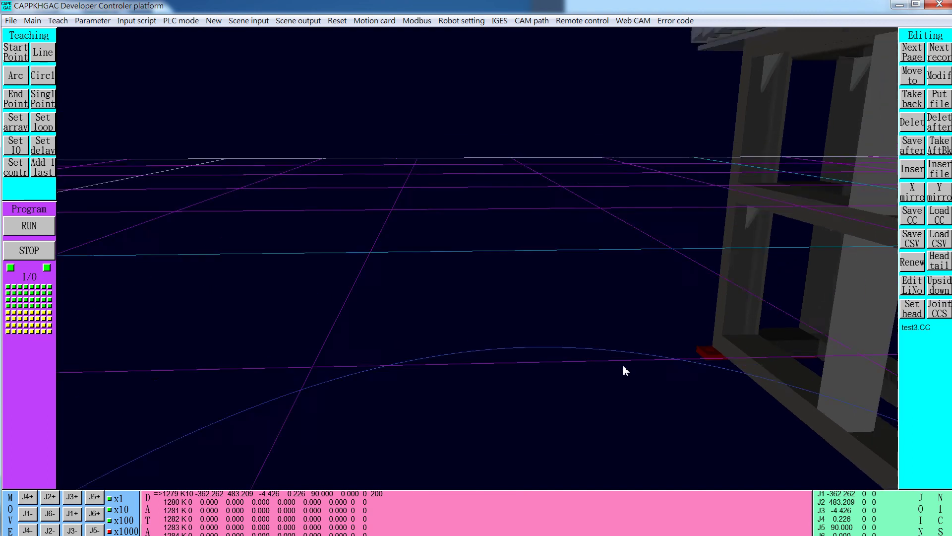
{"action": "left_click_drag", "start_coordinate": [634, 416], "coordinate": [659, 535]}
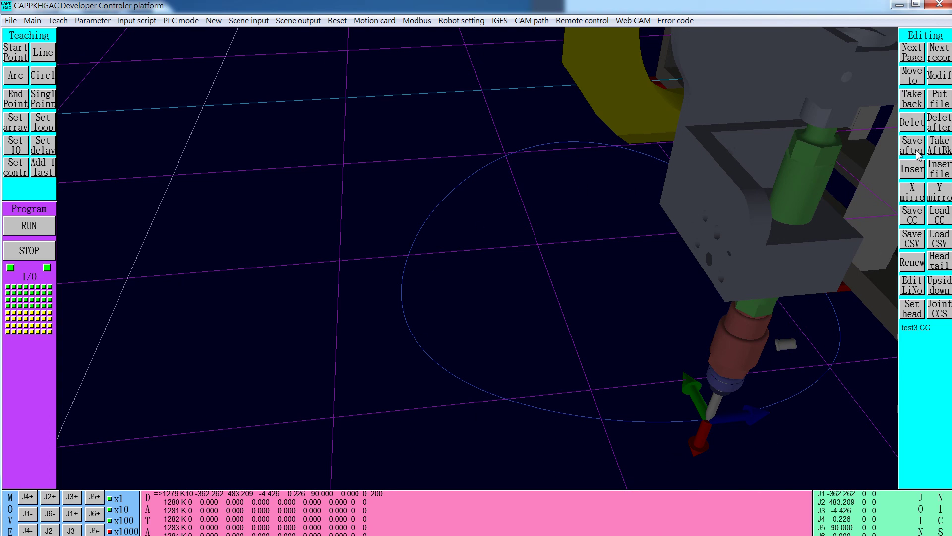
{"action": "left_click", "coordinate": [939, 58]}
{"action": "left_click", "coordinate": [940, 58]}
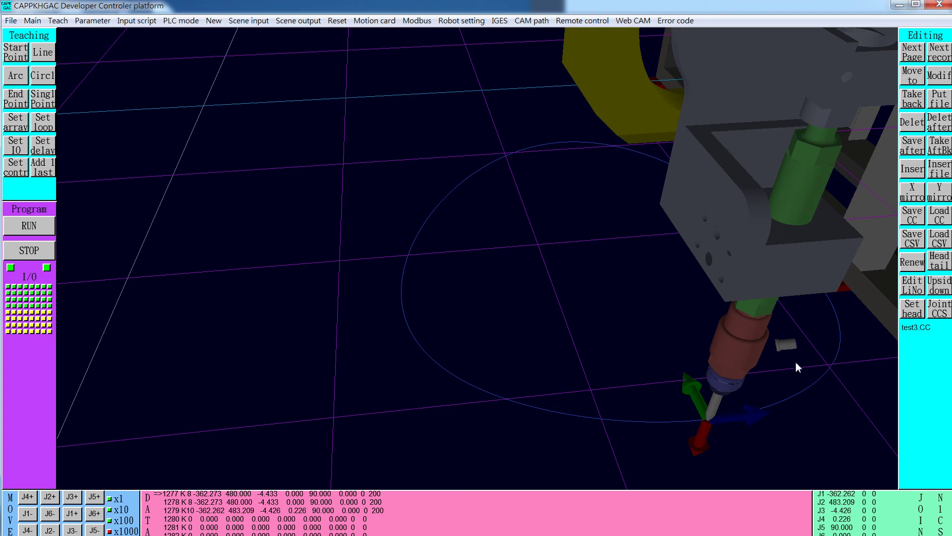
{"action": "left_click", "coordinate": [934, 270]}
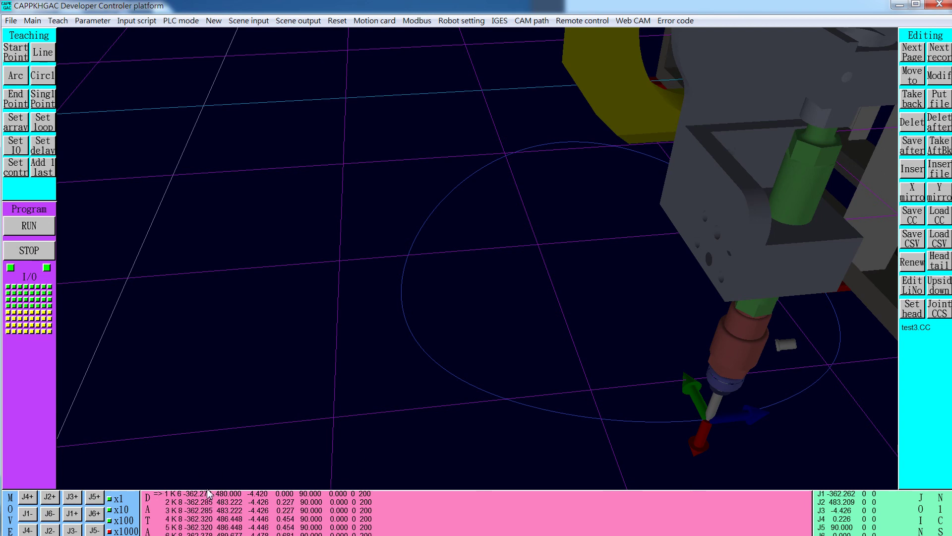
Step: Reverse the record order twice to drop duplicate points while keeping the original direction, and go to the last record
{"action": "left_click", "coordinate": [939, 292]}
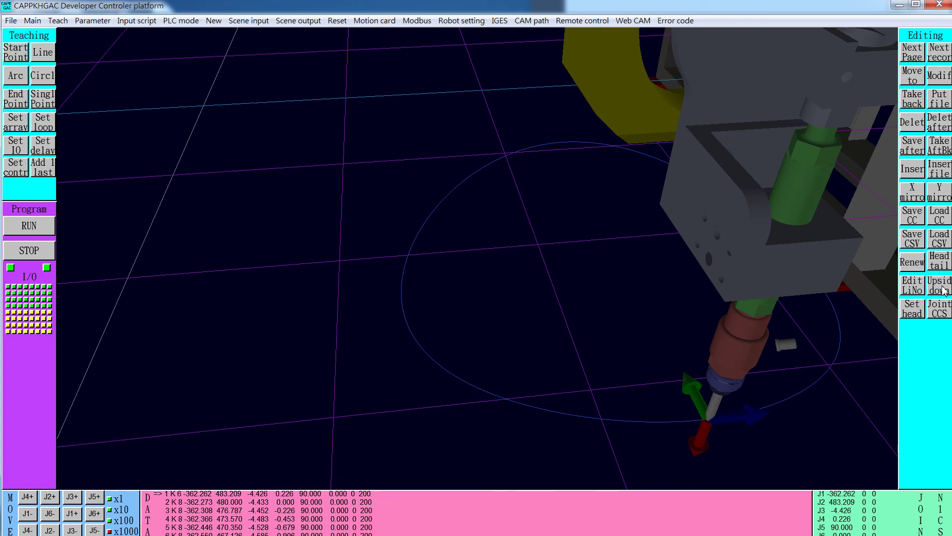
{"action": "left_click", "coordinate": [942, 290]}
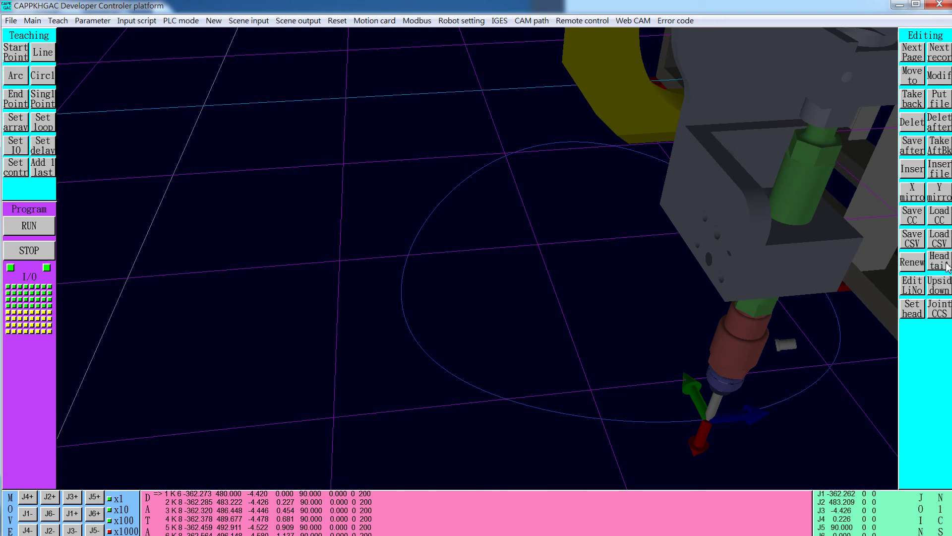
{"action": "left_click", "coordinate": [945, 266]}
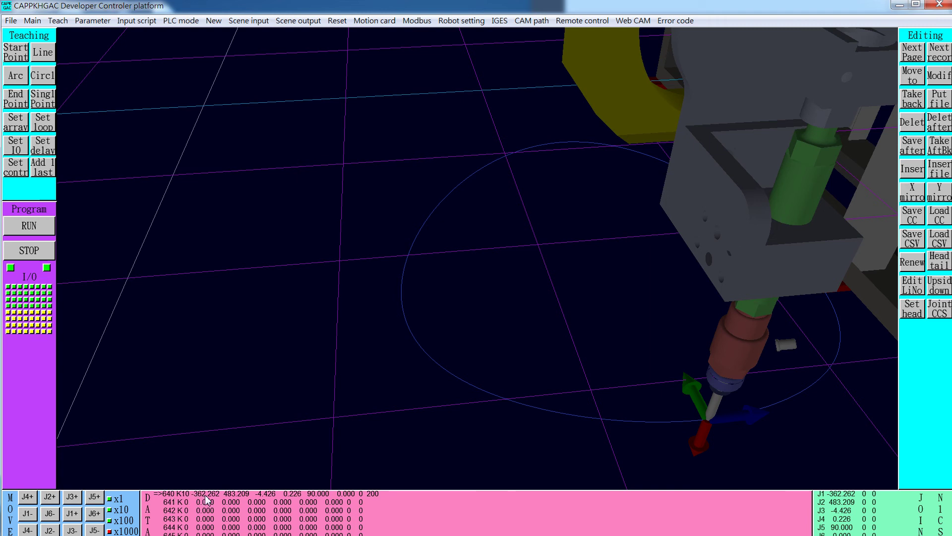
Step: Run the combined path program, stop it partway, and move the robot back to the first record
{"action": "left_click", "coordinate": [32, 231]}
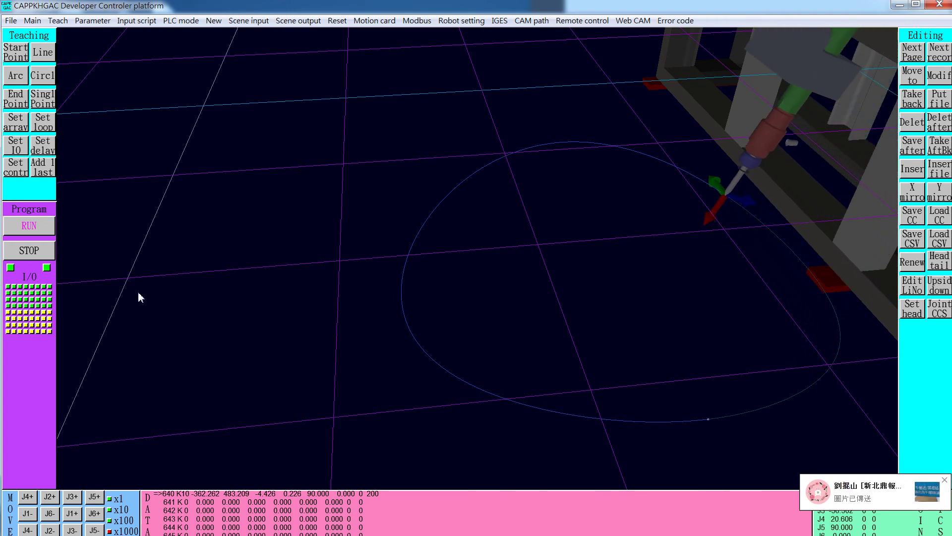
{"action": "left_click", "coordinate": [33, 252]}
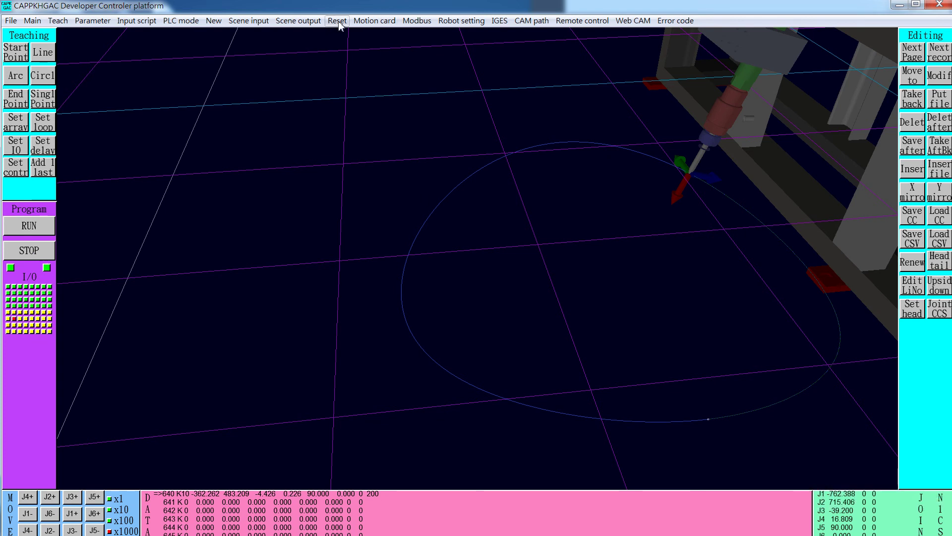
{"action": "left_click", "coordinate": [939, 268]}
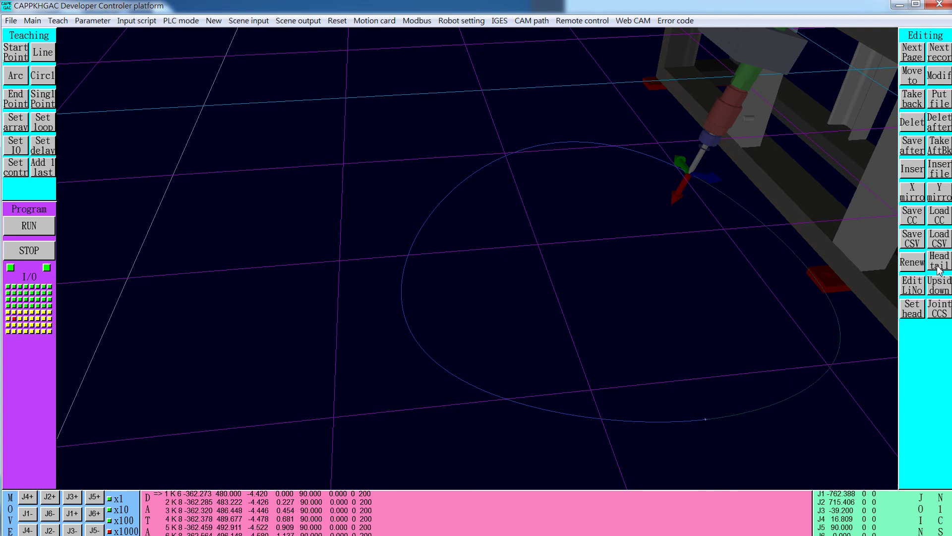
{"action": "left_click", "coordinate": [916, 78]}
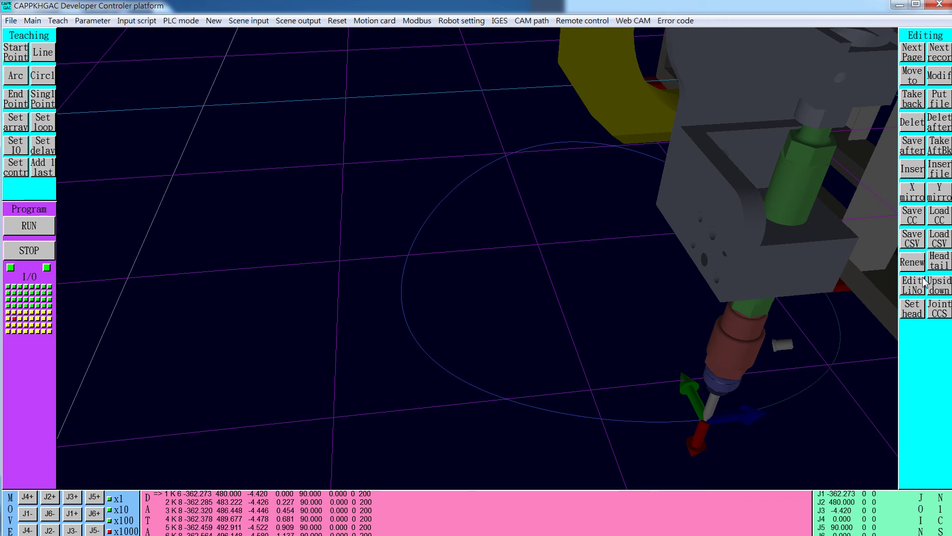
Step: Save the combined path as a command file named test5
{"action": "left_click", "coordinate": [913, 216]}
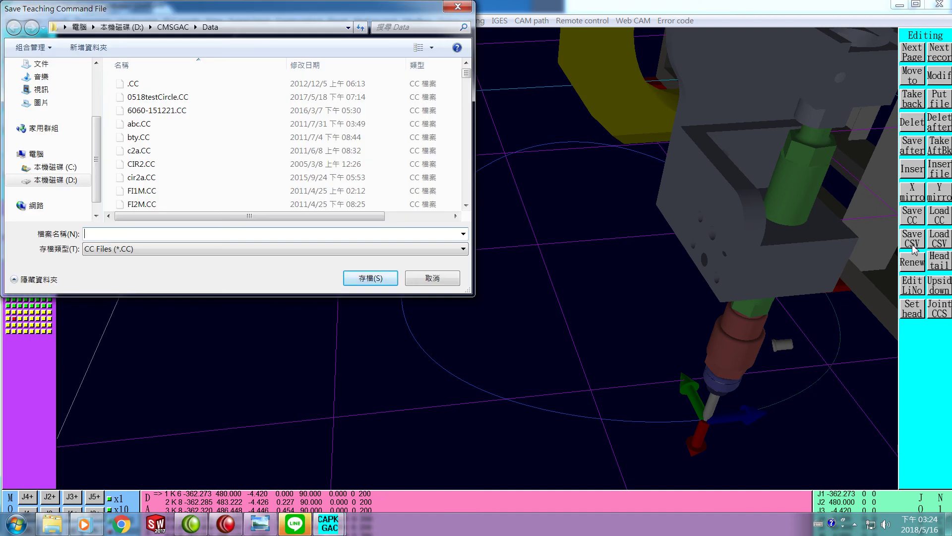
{"action": "type", "text": "test"}
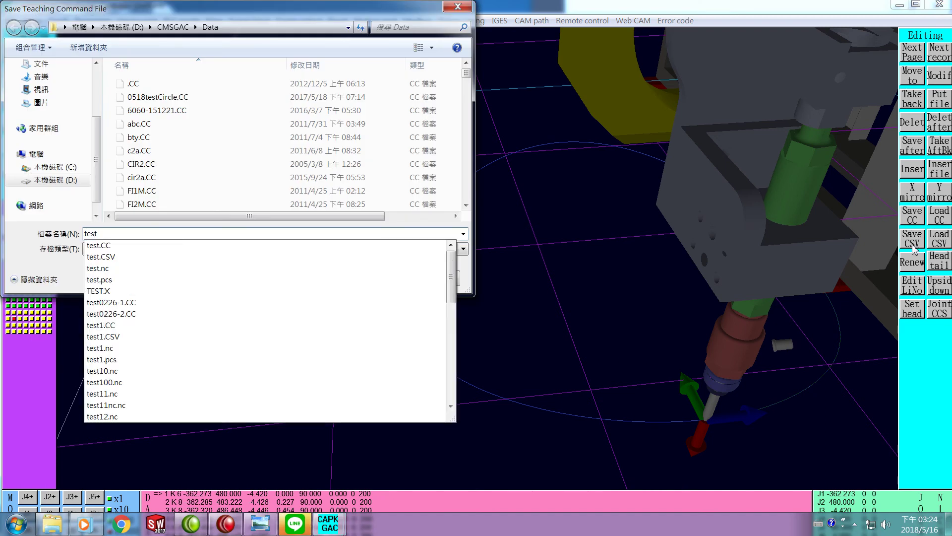
{"action": "type", "text": "0"}
{"action": "key", "text": "Return"}
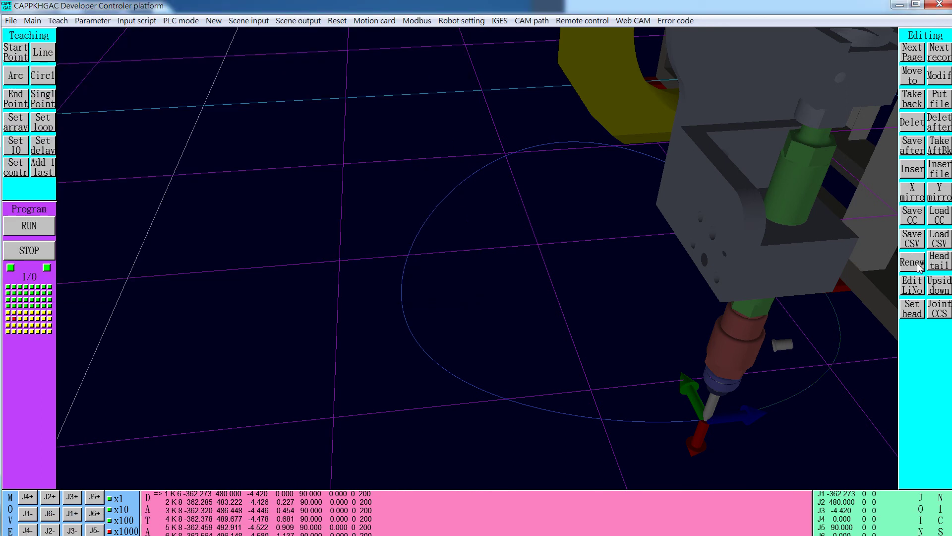
Step: Clear the current teaching data and load the test5 command file
{"action": "left_click", "coordinate": [911, 262]}
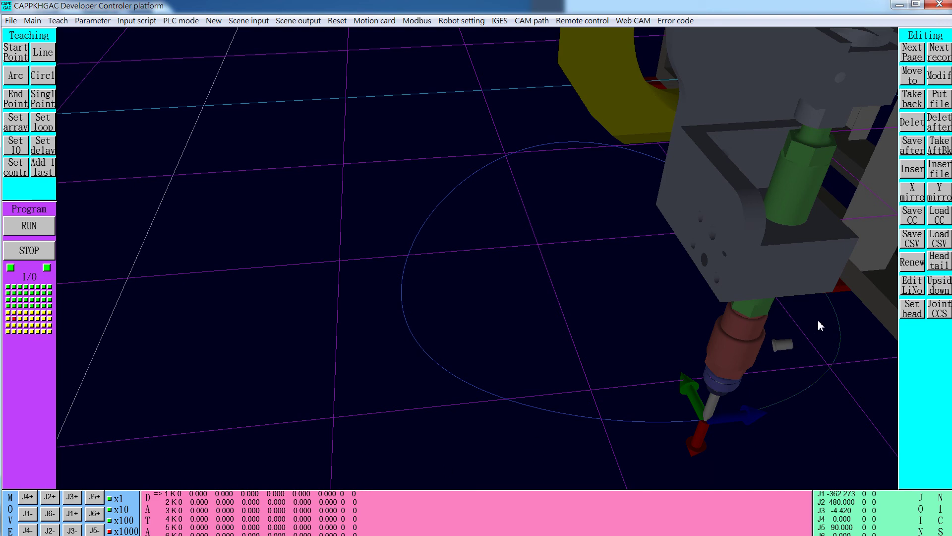
{"action": "left_click", "coordinate": [941, 221]}
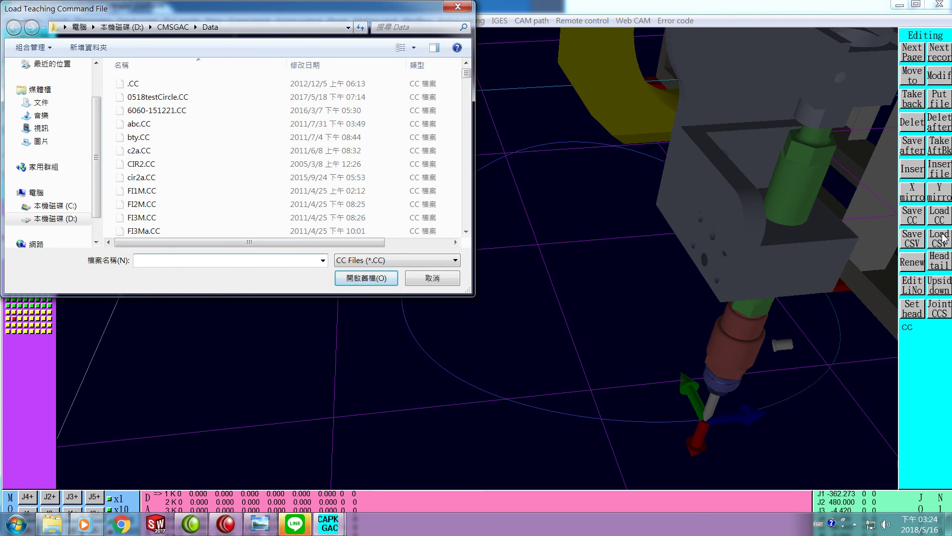
{"action": "type", "text": "test"}
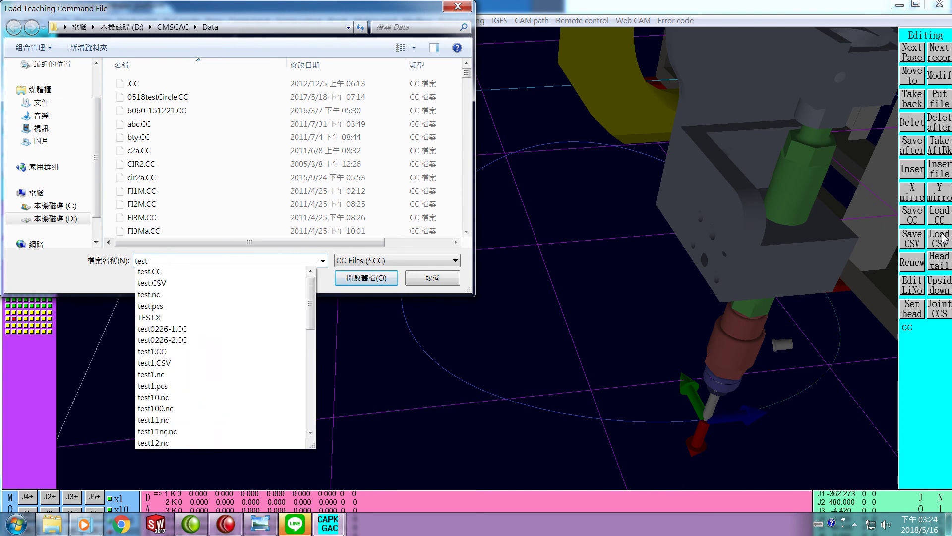
{"action": "type", "text": "5"}
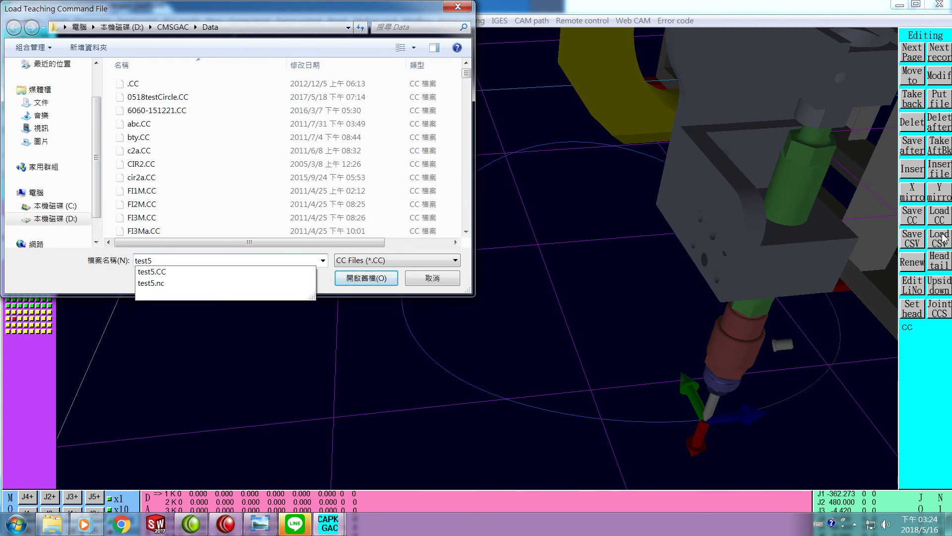
{"action": "key", "text": "Return"}
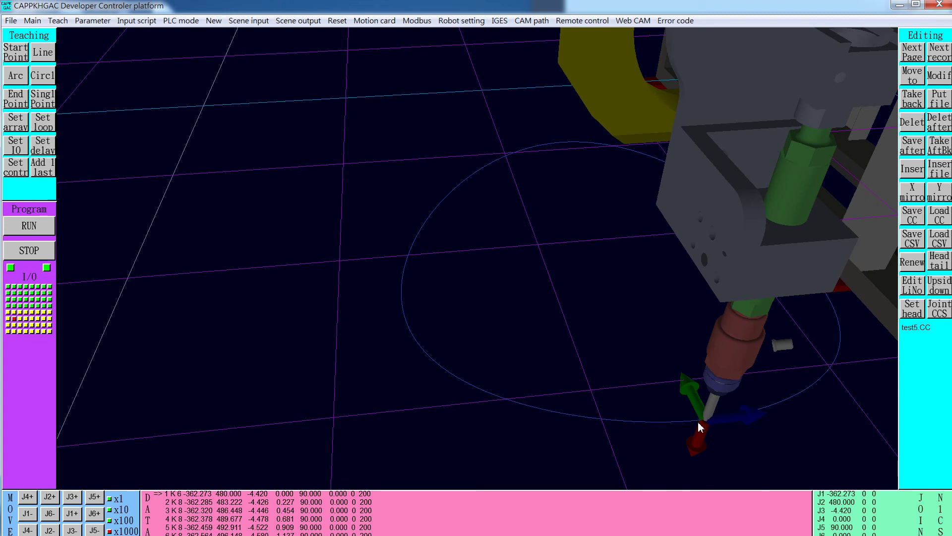
Step: Set the Simulation or CAM option to 1 for 6-axis GM output and teach data
{"action": "left_click", "coordinate": [529, 24]}
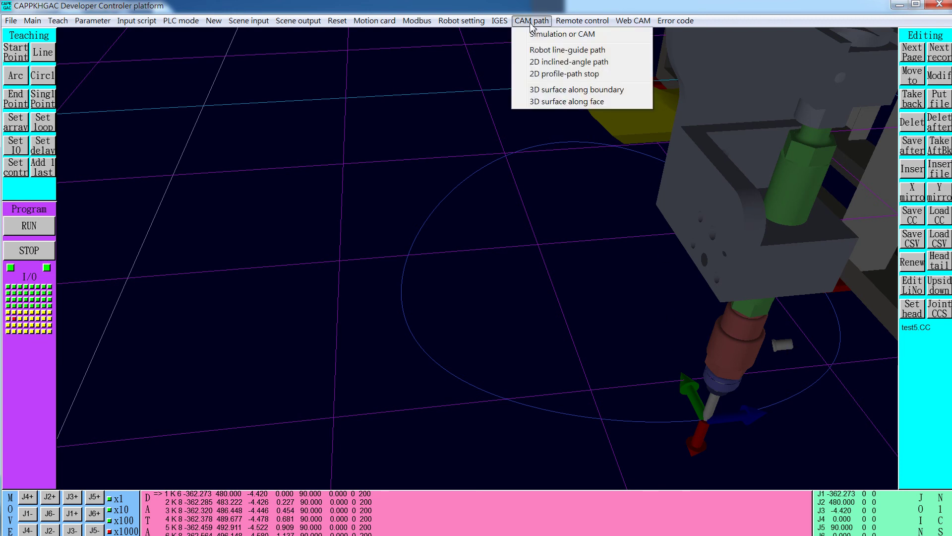
{"action": "left_click", "coordinate": [550, 34]}
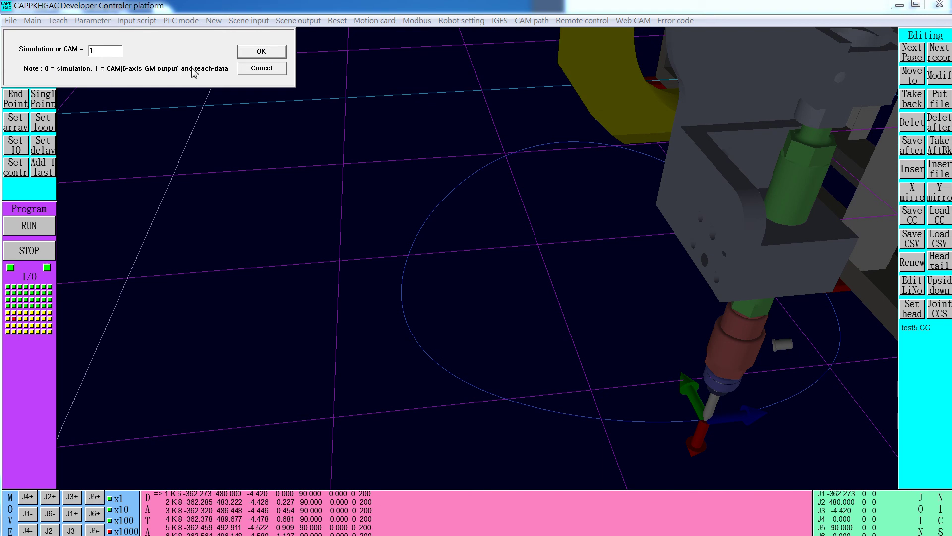
{"action": "left_click", "coordinate": [266, 54]}
Step: Try to generate a 2D inclined-angle path, and clear its records from the teaching data
{"action": "left_click", "coordinate": [532, 22]}
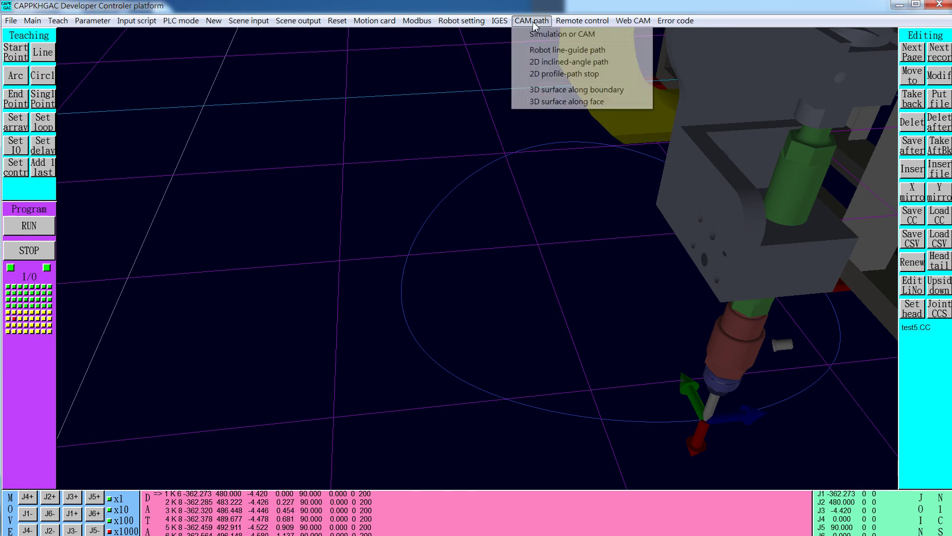
{"action": "left_click", "coordinate": [545, 63]}
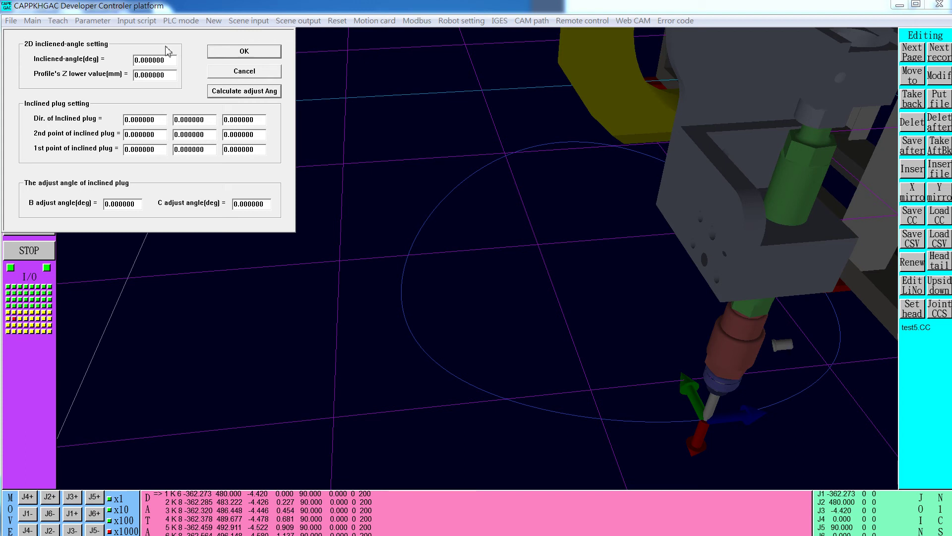
{"action": "type", "text": "3"}
{"action": "left_click", "coordinate": [244, 56]}
{"action": "left_click", "coordinate": [244, 73]}
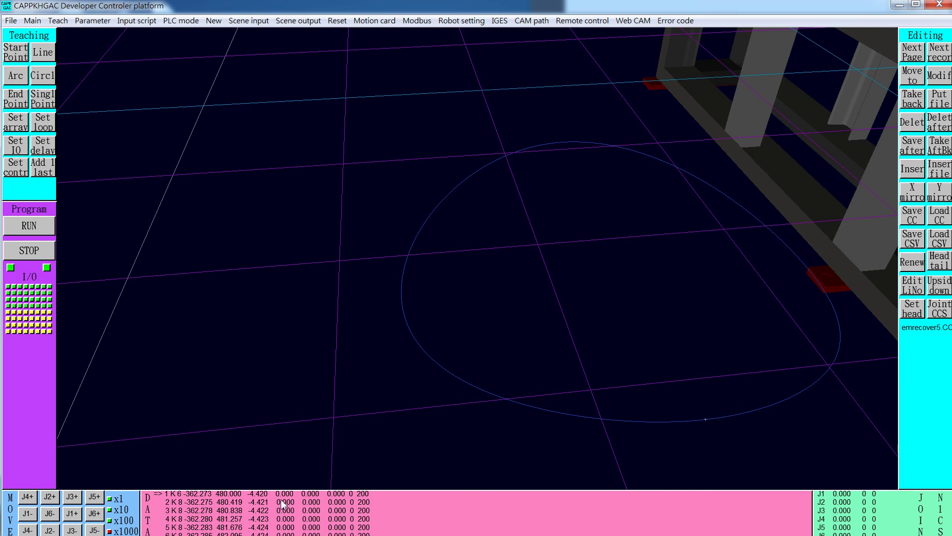
{"action": "left_click", "coordinate": [914, 77]}
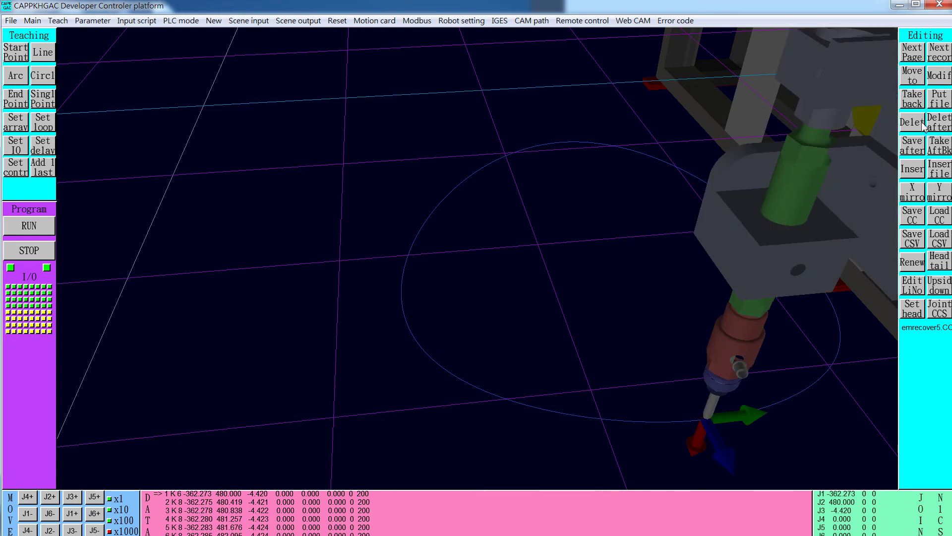
{"action": "left_click", "coordinate": [917, 263]}
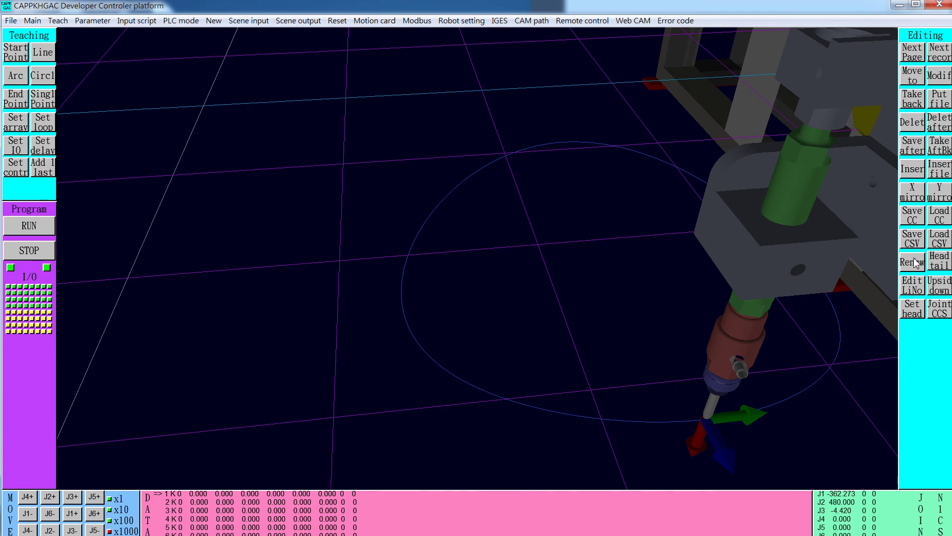
Step: Generate a 2D inclined-angle path with an inclined angle of 30 degrees, and inspect its last two records
{"action": "left_click", "coordinate": [531, 22]}
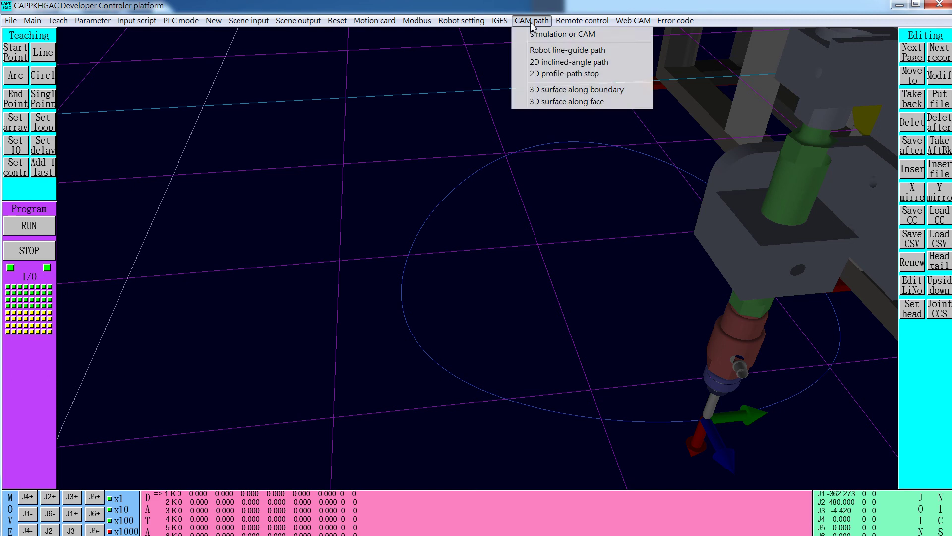
{"action": "left_click", "coordinate": [559, 62]}
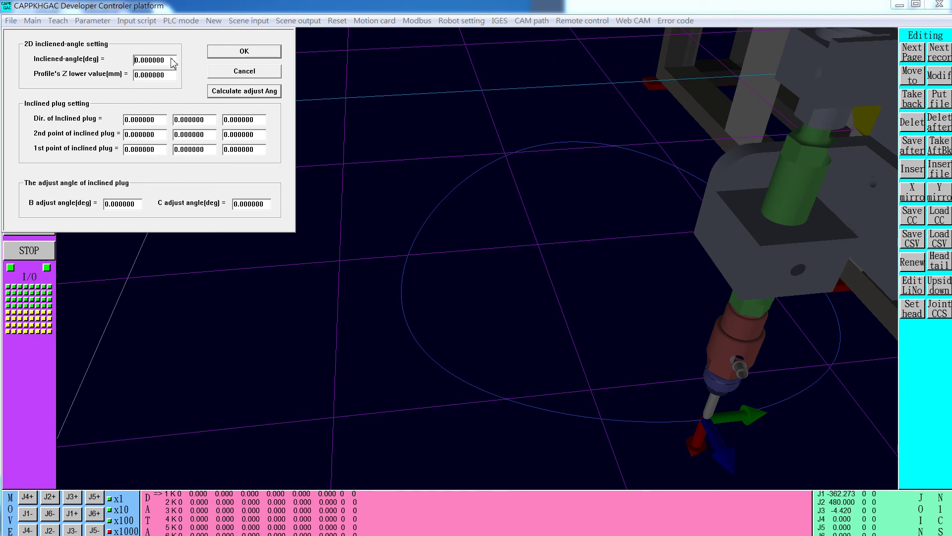
{"action": "type", "text": "3"}
{"action": "left_click", "coordinate": [257, 52]}
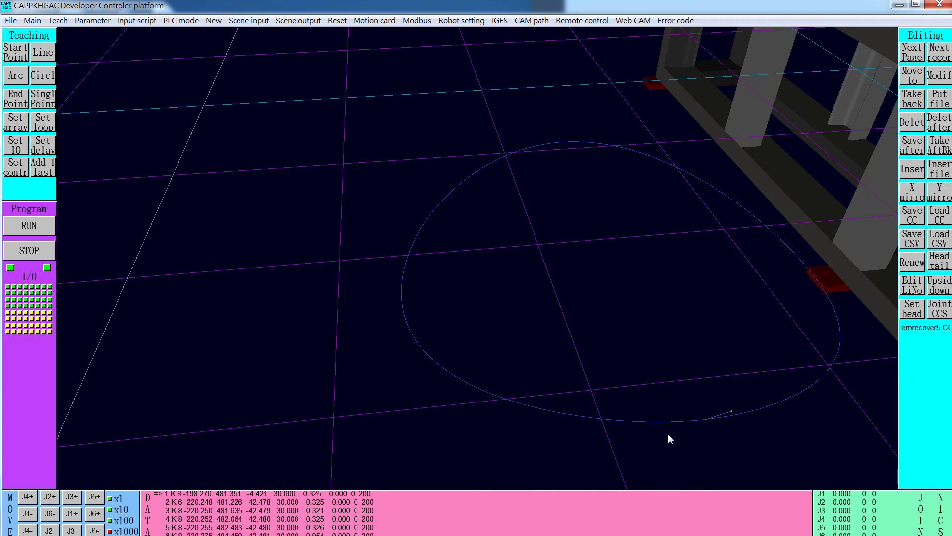
{"action": "left_click", "coordinate": [948, 267]}
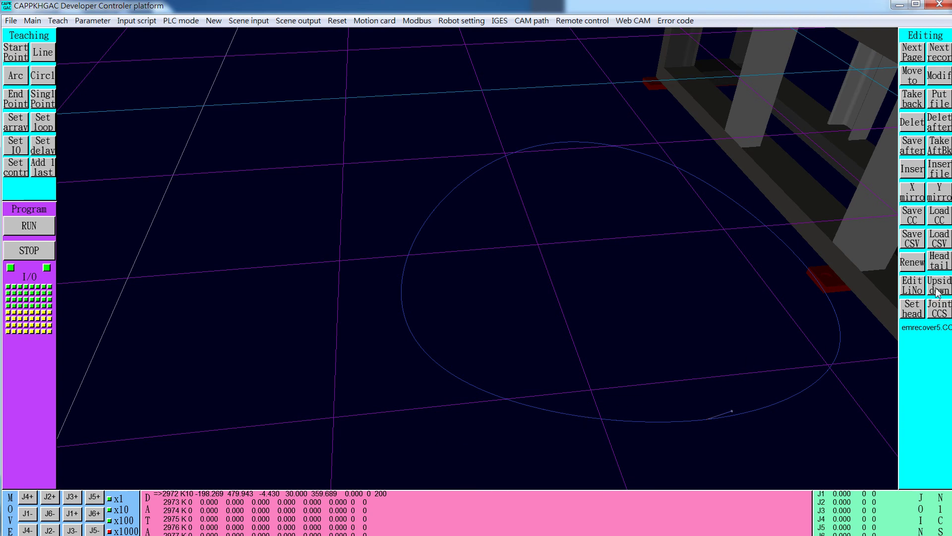
{"action": "left_click", "coordinate": [934, 60]}
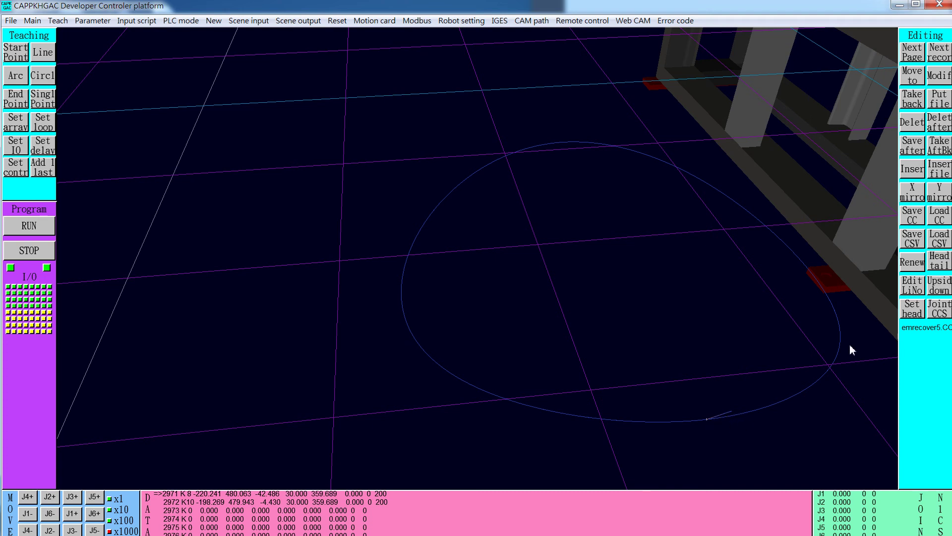
Step: Save the inclined-angle path as a command file named test6, and clear the teaching data
{"action": "left_click", "coordinate": [914, 218]}
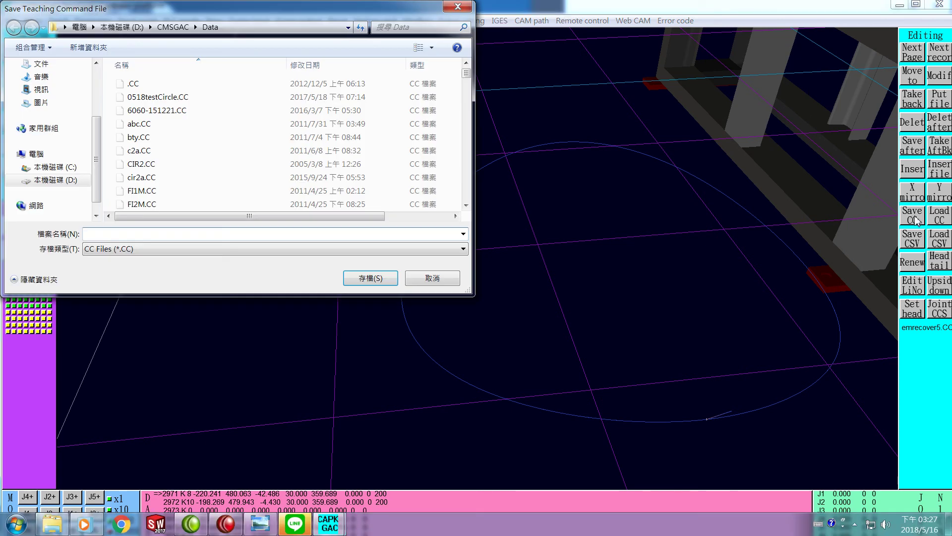
{"action": "type", "text": "tes"}
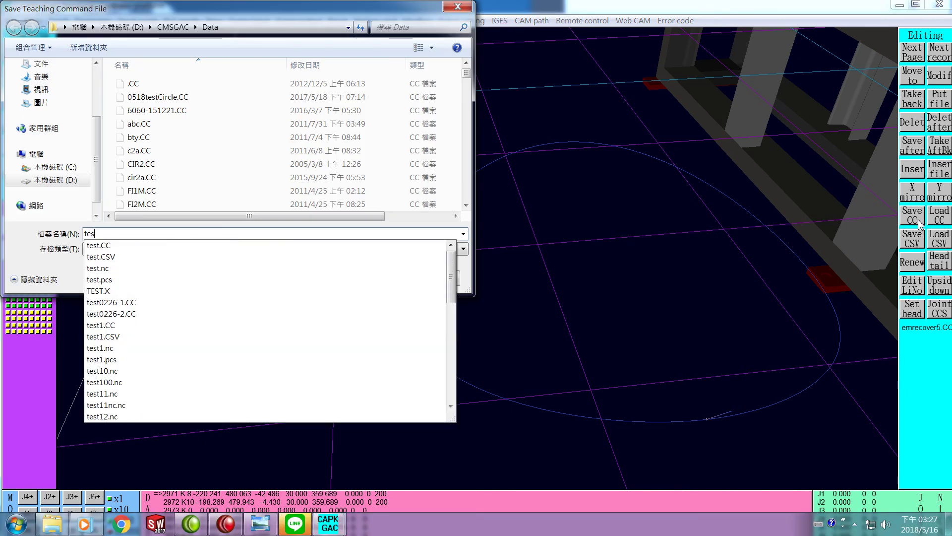
{"action": "type", "text": "t6"}
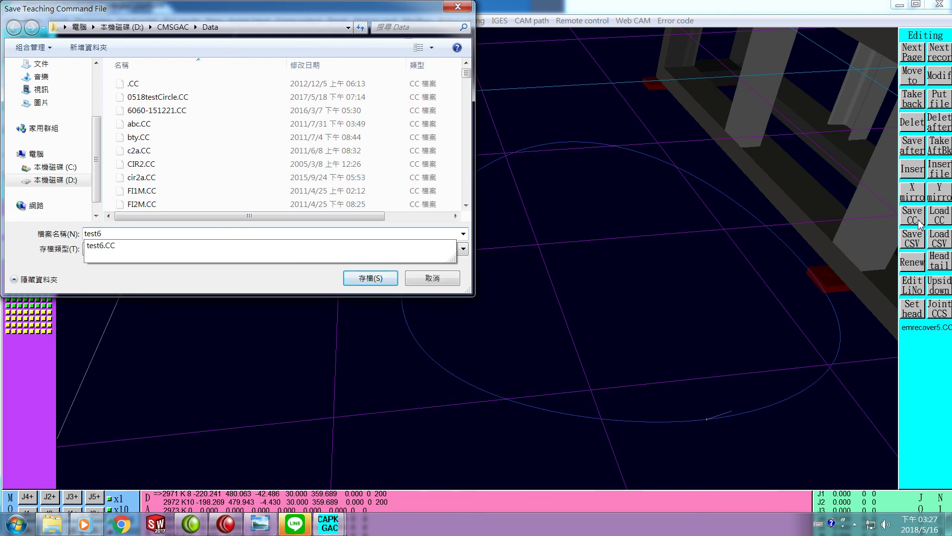
{"action": "key", "text": "Return"}
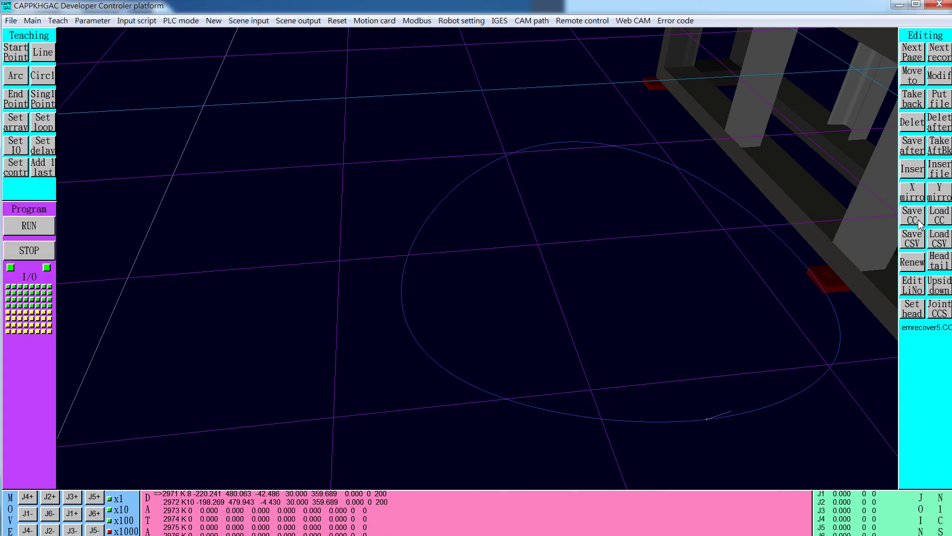
{"action": "left_click", "coordinate": [913, 264]}
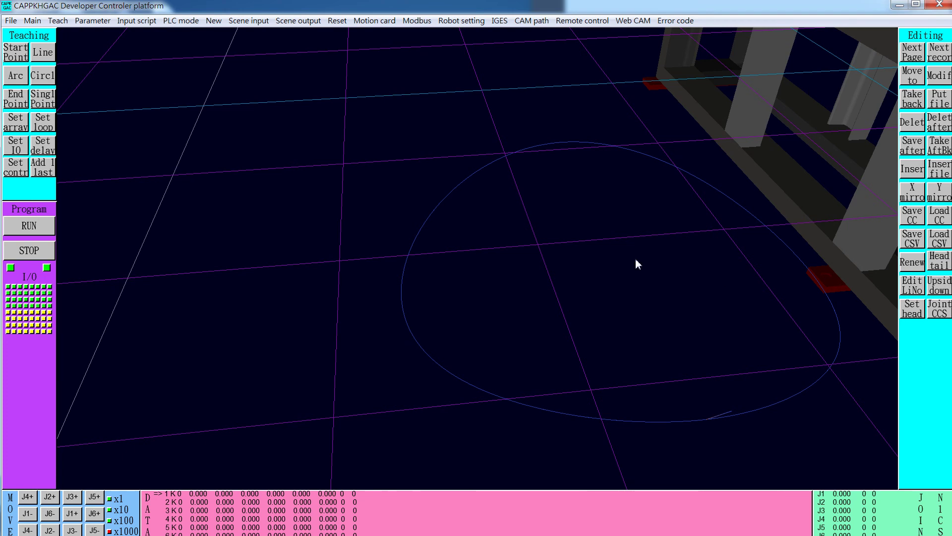
Step: Find the bpk3.x model in the Data folder and import it into the scene as an Xmodel
{"action": "left_click", "coordinate": [499, 20]}
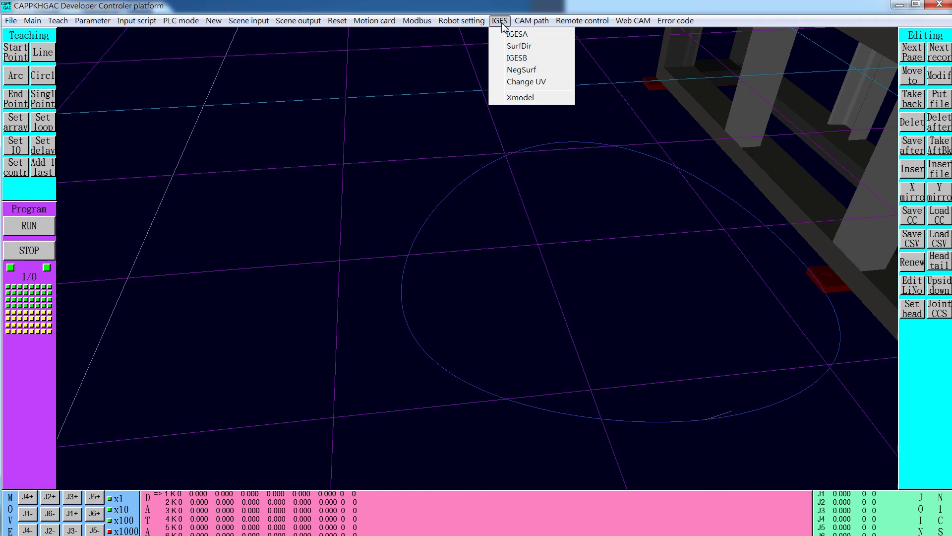
{"action": "left_click", "coordinate": [527, 99]}
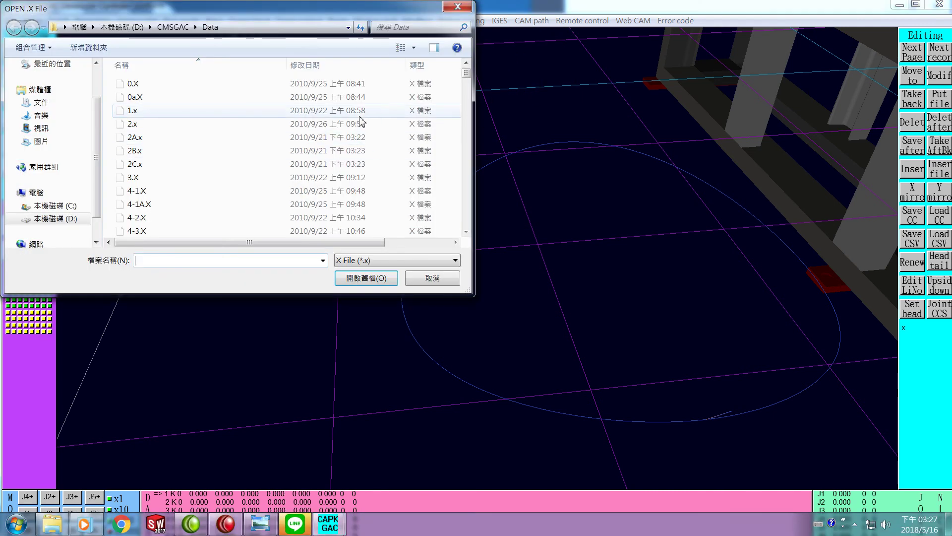
{"action": "left_click", "coordinate": [404, 27]}
{"action": "left_click", "coordinate": [404, 41]}
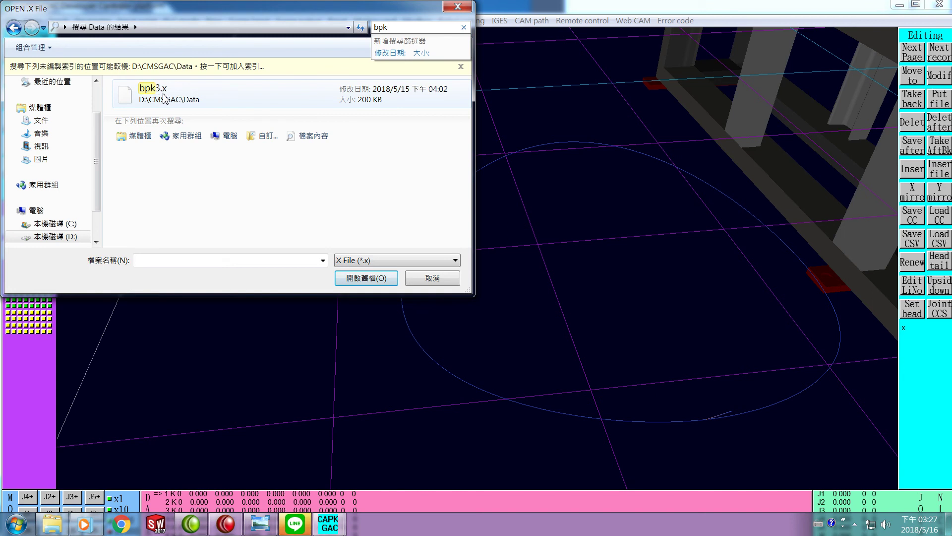
{"action": "left_click", "coordinate": [166, 98]}
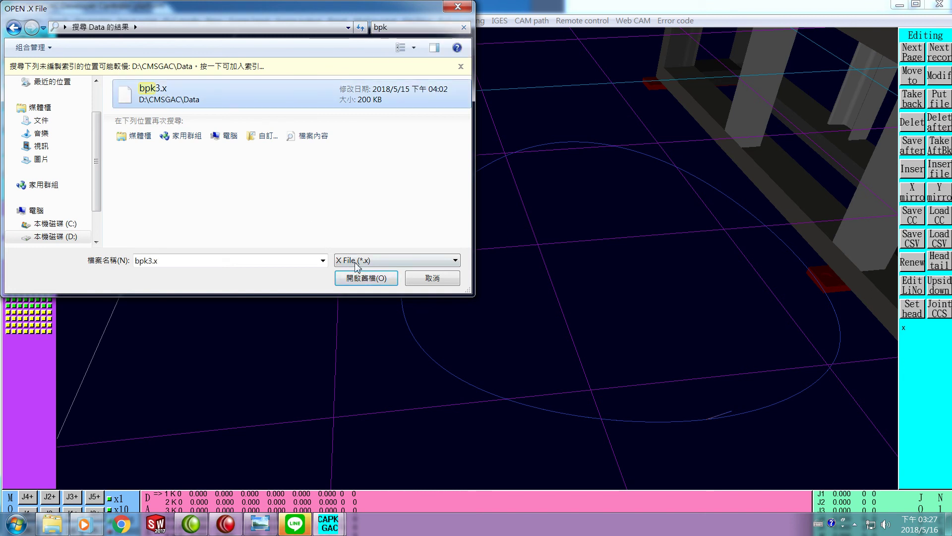
{"action": "left_click", "coordinate": [360, 279]}
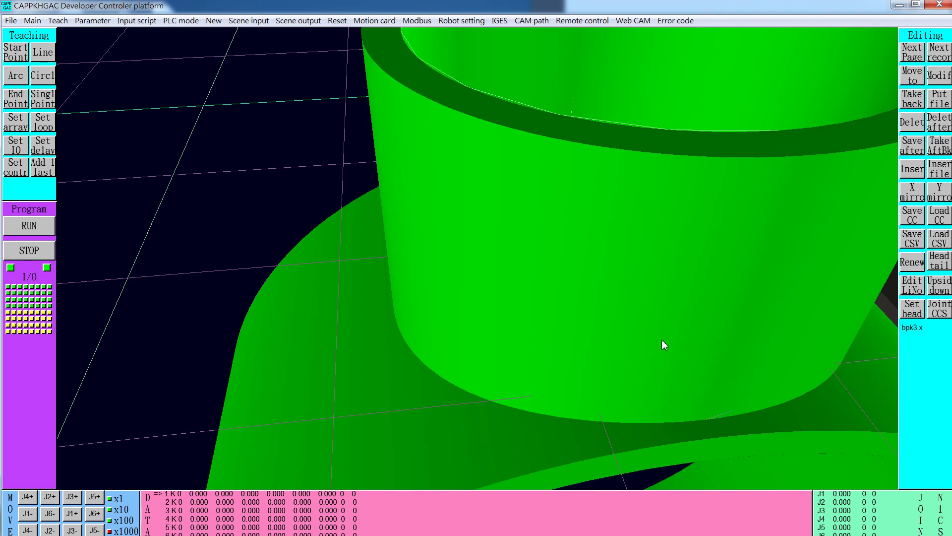
{"action": "scroll", "coordinate": [661, 339], "scroll_direction": "down", "scroll_amount": 5}
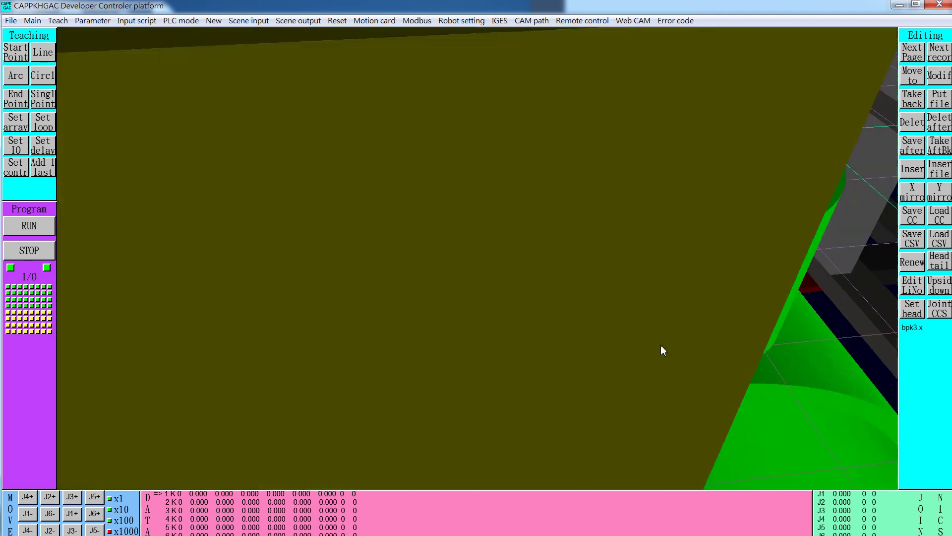
{"action": "left_click_drag", "start_coordinate": [673, 366], "coordinate": [871, 381]}
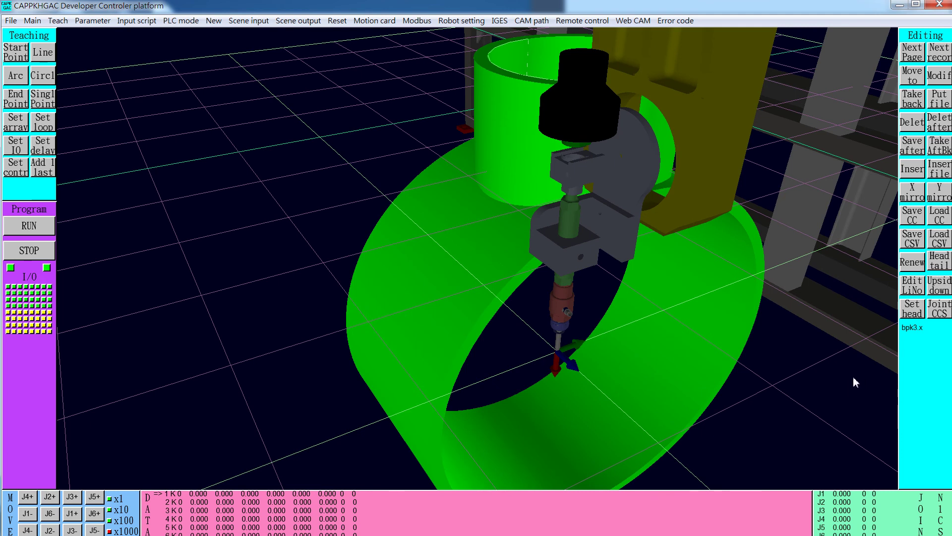
Step: Load the test6 teaching command file from the CMSGAC Data folder on drive D
{"action": "left_click", "coordinate": [939, 216]}
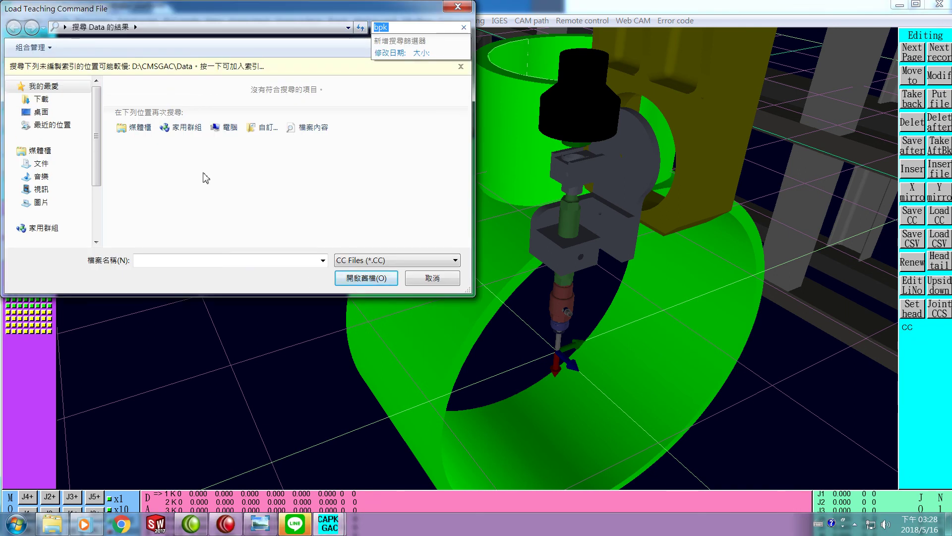
{"action": "left_click", "coordinate": [97, 138]}
{"action": "left_click_drag", "start_coordinate": [98, 138], "coordinate": [98, 158]}
{"action": "left_click", "coordinate": [68, 220]}
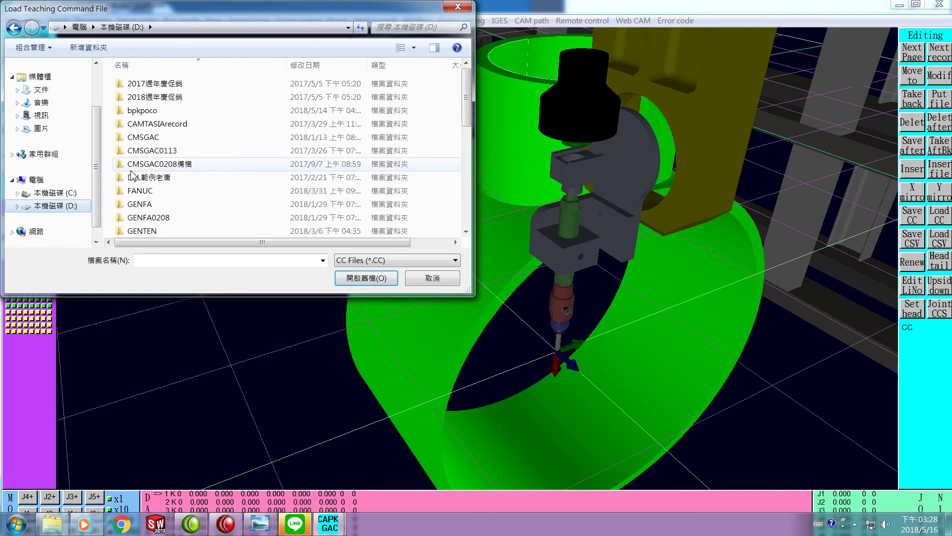
{"action": "double_click", "coordinate": [155, 139]}
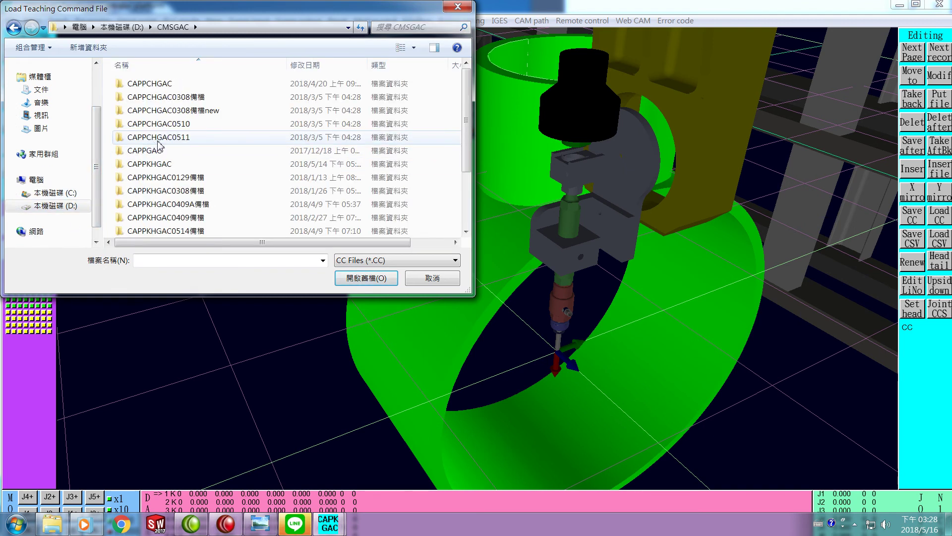
{"action": "scroll", "coordinate": [198, 176], "scroll_direction": "down", "scroll_amount": 2}
{"action": "double_click", "coordinate": [141, 185]}
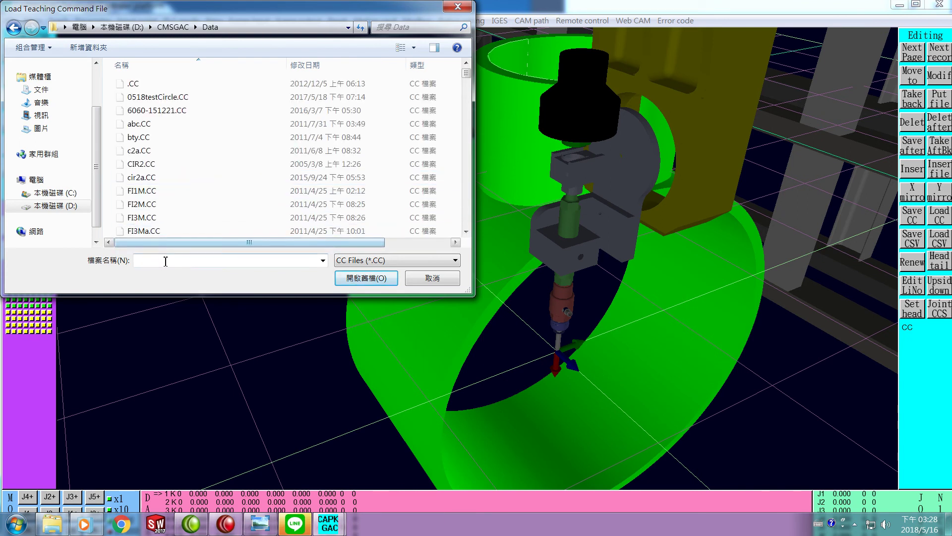
{"action": "type", "text": "test6"}
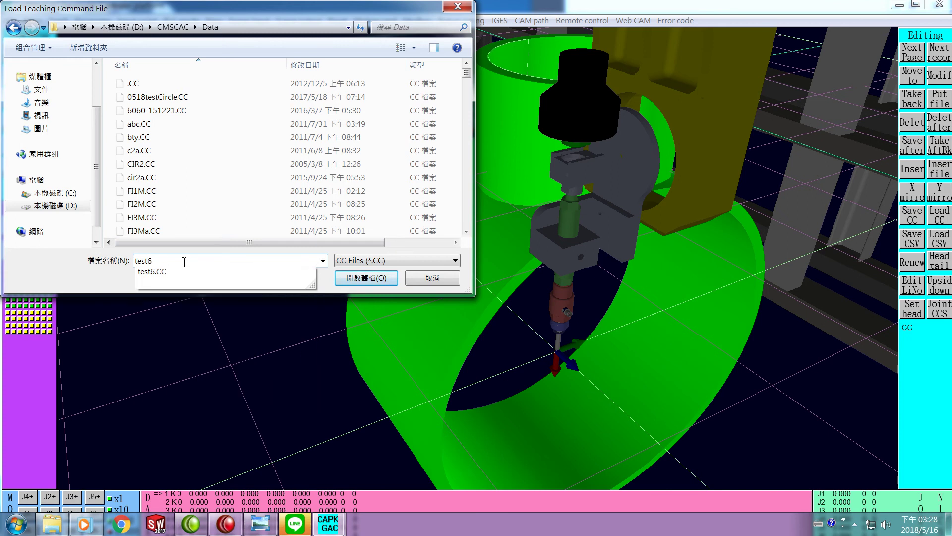
{"action": "key", "text": "Return"}
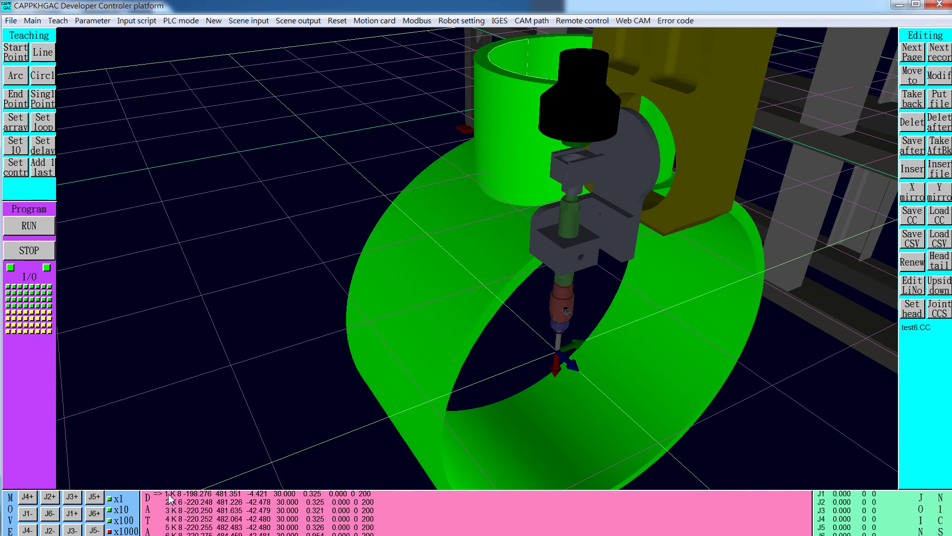
Step: Move the robot to the first record of test6 and run the program around the pipe joint
{"action": "left_click", "coordinate": [920, 81]}
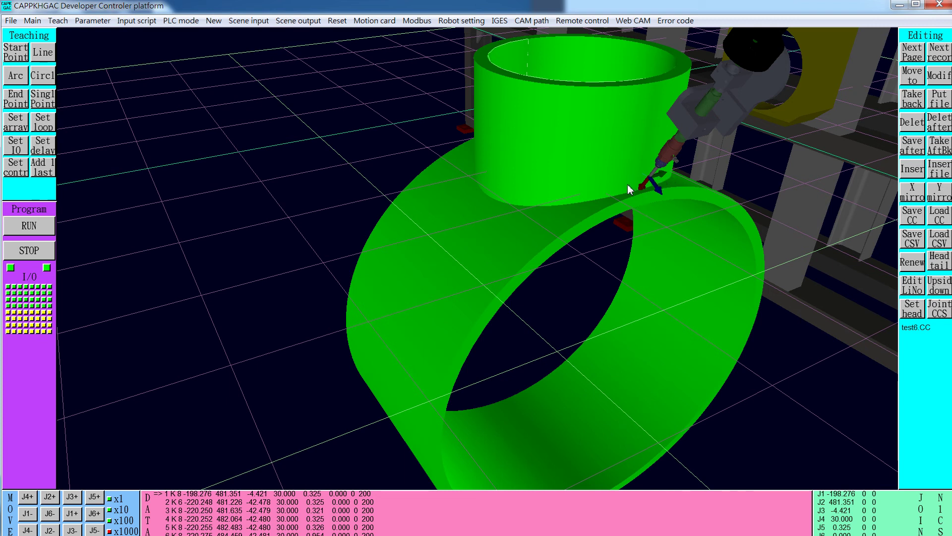
{"action": "left_click", "coordinate": [34, 229]}
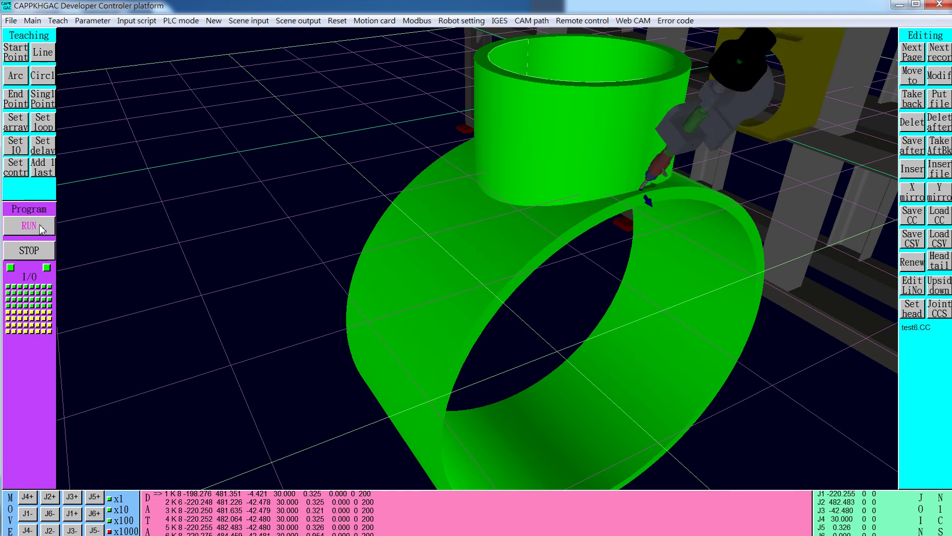
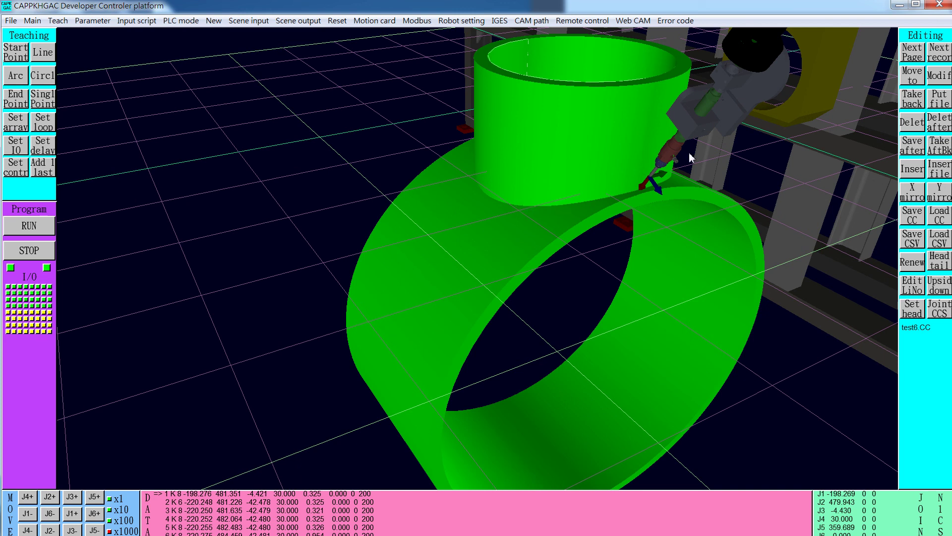
Step: Examine the part images in Windows Photo Viewer, and return to CAPPKHGAC to view the whole robot gantry
{"action": "left_click", "coordinate": [900, 7]}
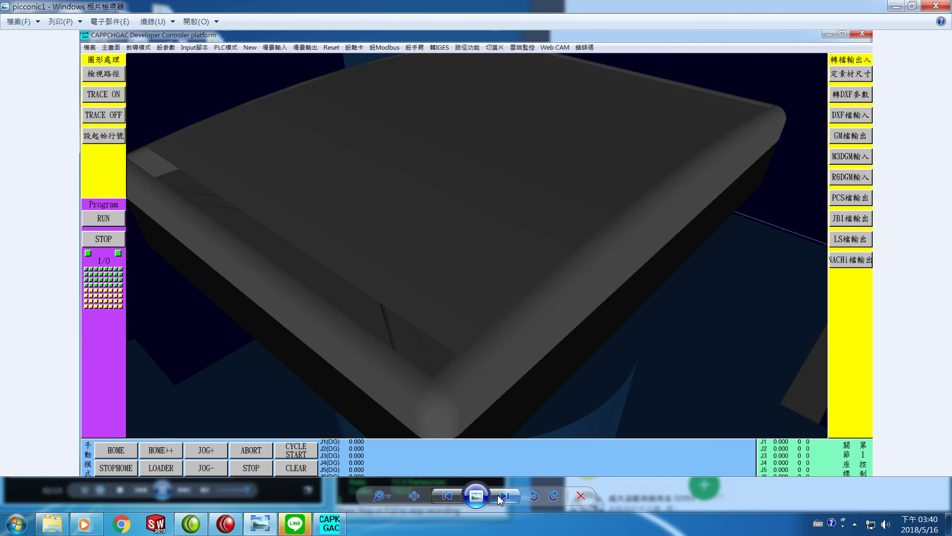
{"action": "left_click", "coordinate": [501, 496]}
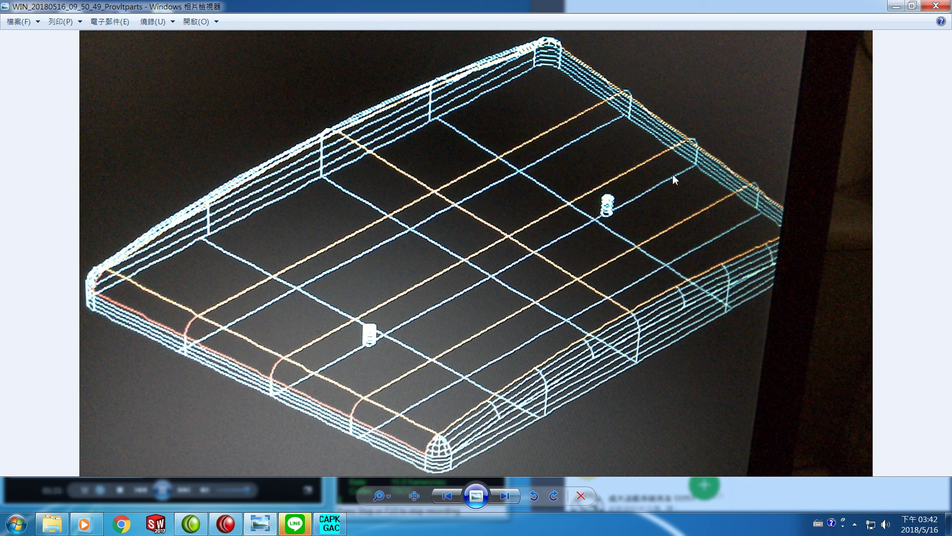
{"action": "left_click", "coordinate": [329, 525]}
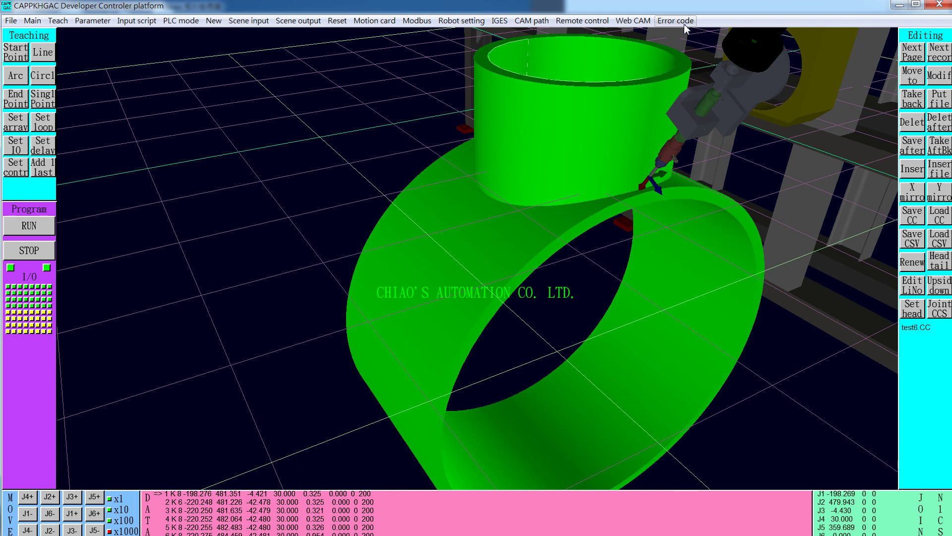
{"action": "left_click_drag", "start_coordinate": [666, 250], "coordinate": [728, 85]}
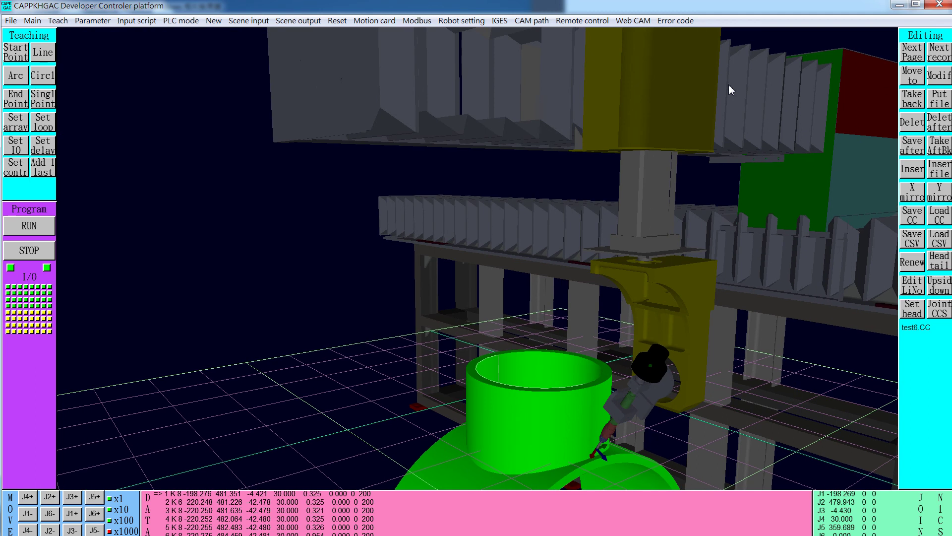